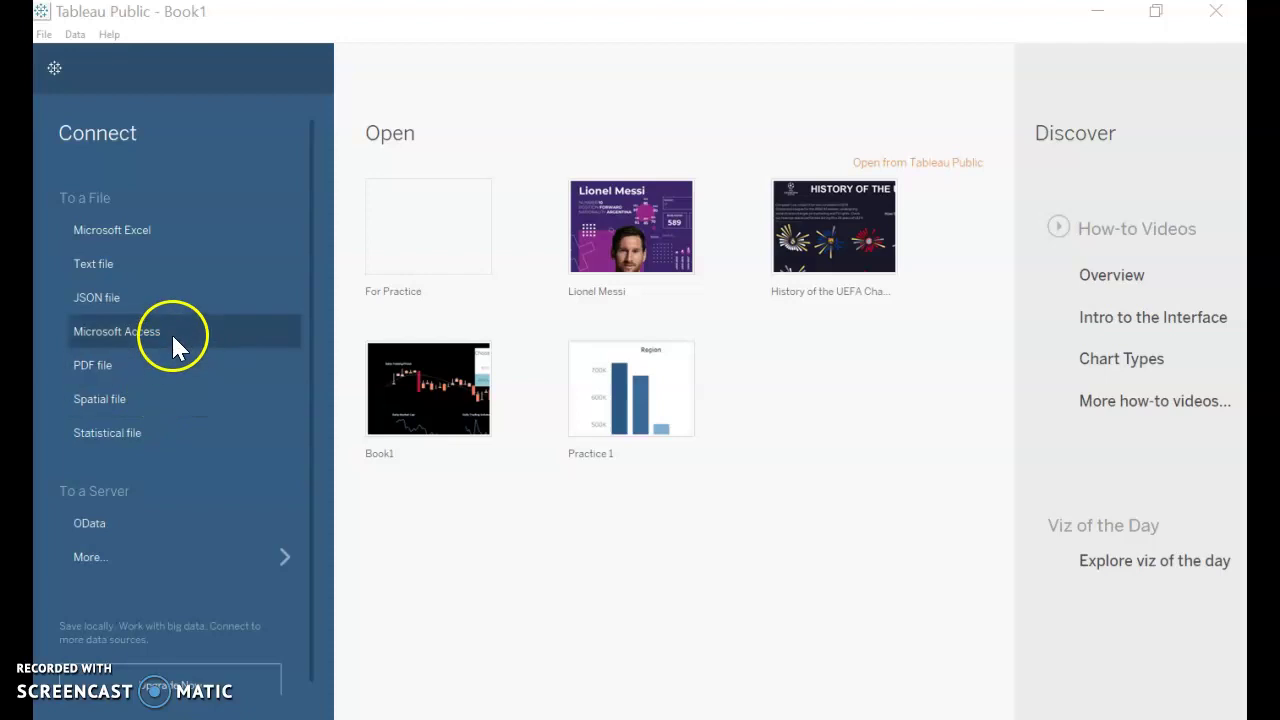
# Connect to the Data.xlsx Excel workbook to list its five player sheets
pyautogui.click(152, 250)
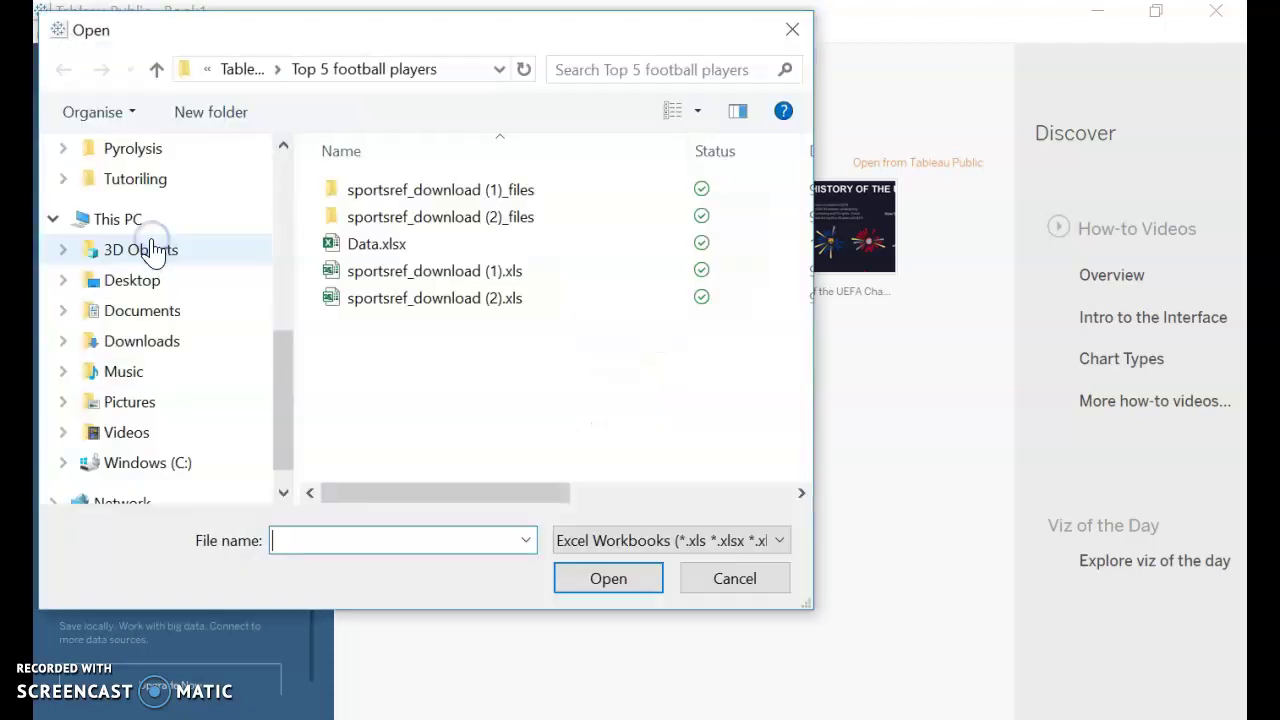
pyautogui.click(425, 250)
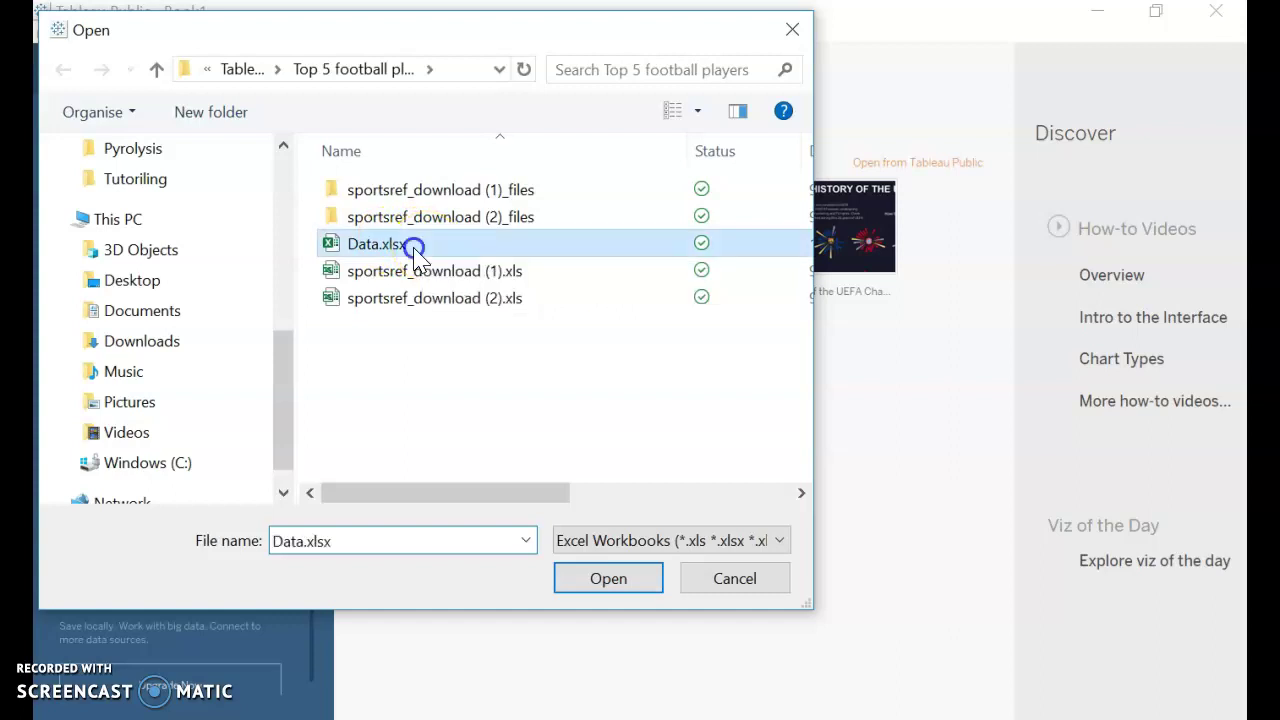
pyautogui.click(610, 580)
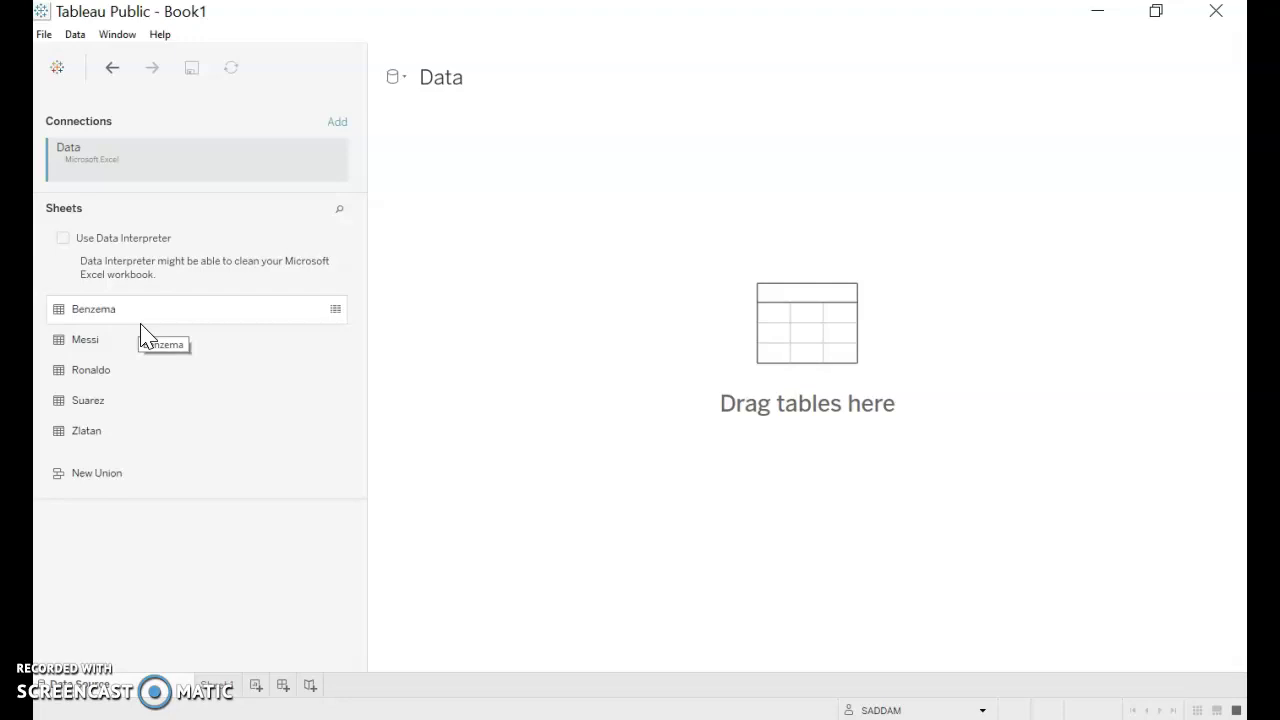
# Place the Benzema sheet on the data canvas and collapse Table Details
pyautogui.moveTo(141, 326)
pyautogui.mouseDown()
pyautogui.moveTo(98, 318)
pyautogui.moveTo(528, 250)
pyautogui.moveTo(537, 166)
pyautogui.mouseUp()
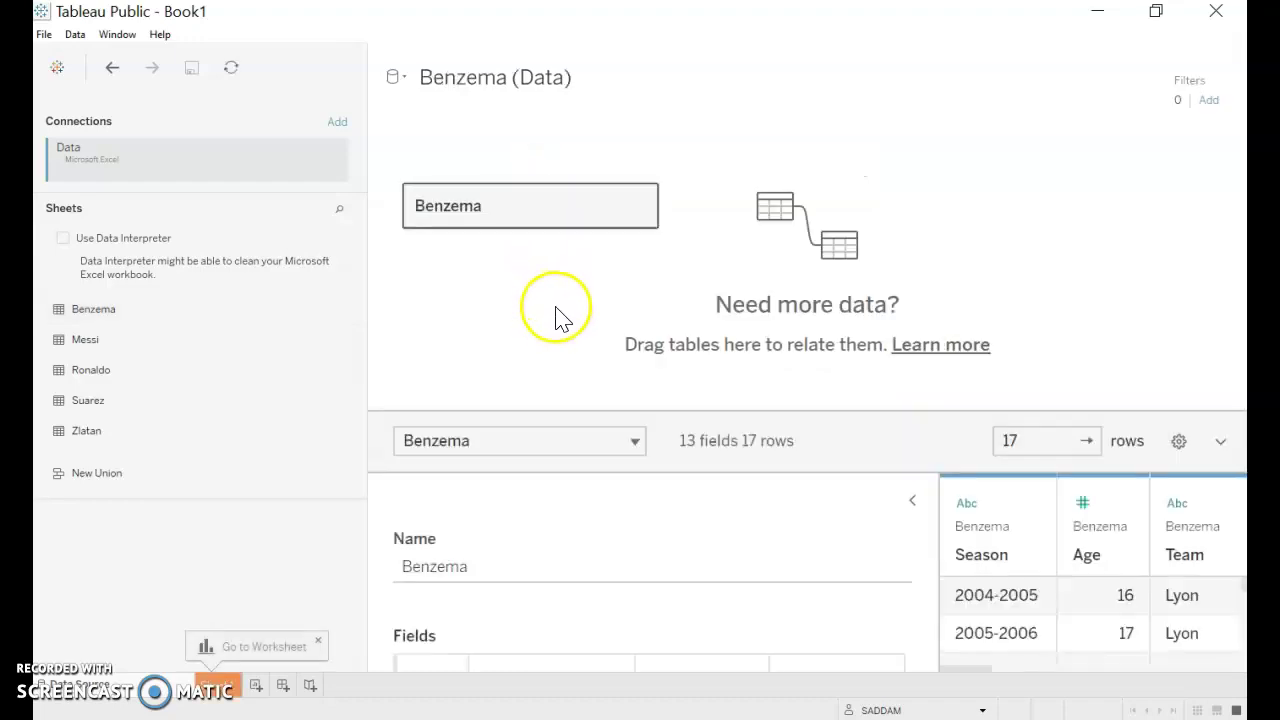
pyautogui.click(912, 502)
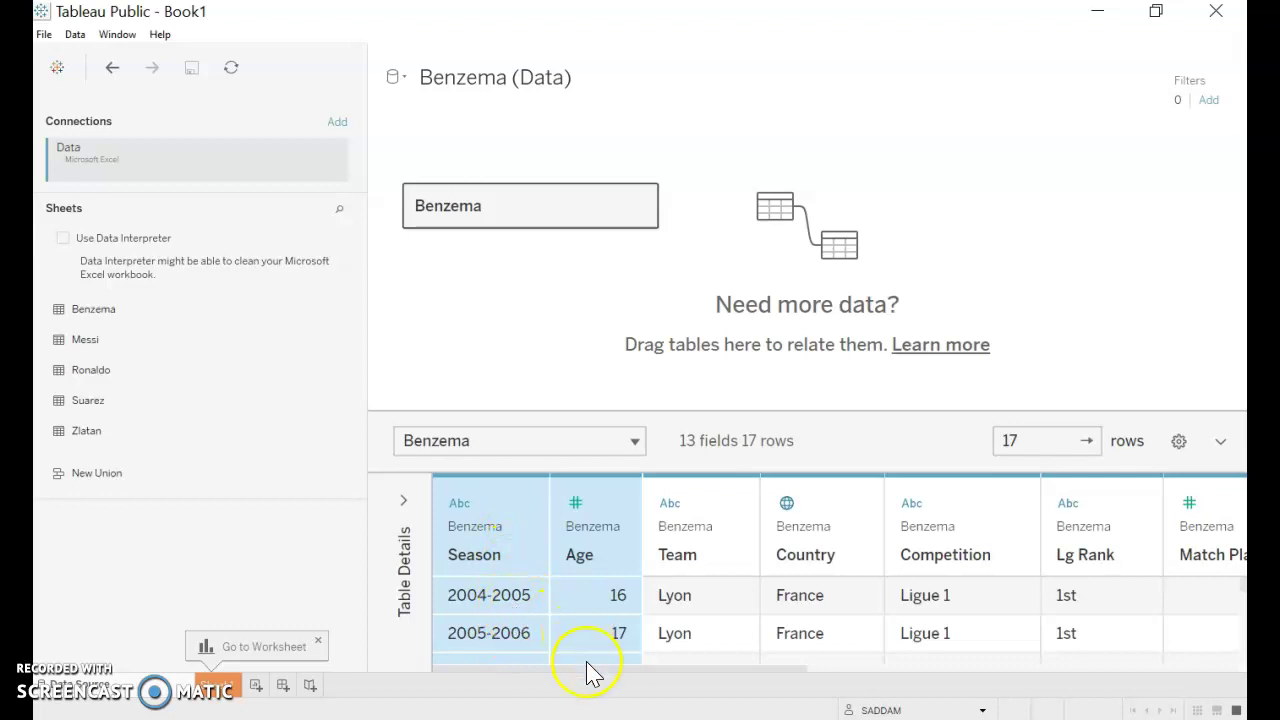
pyautogui.moveTo(589, 670); pyautogui.dragTo(577, 670)
pyautogui.moveTo(685, 550)
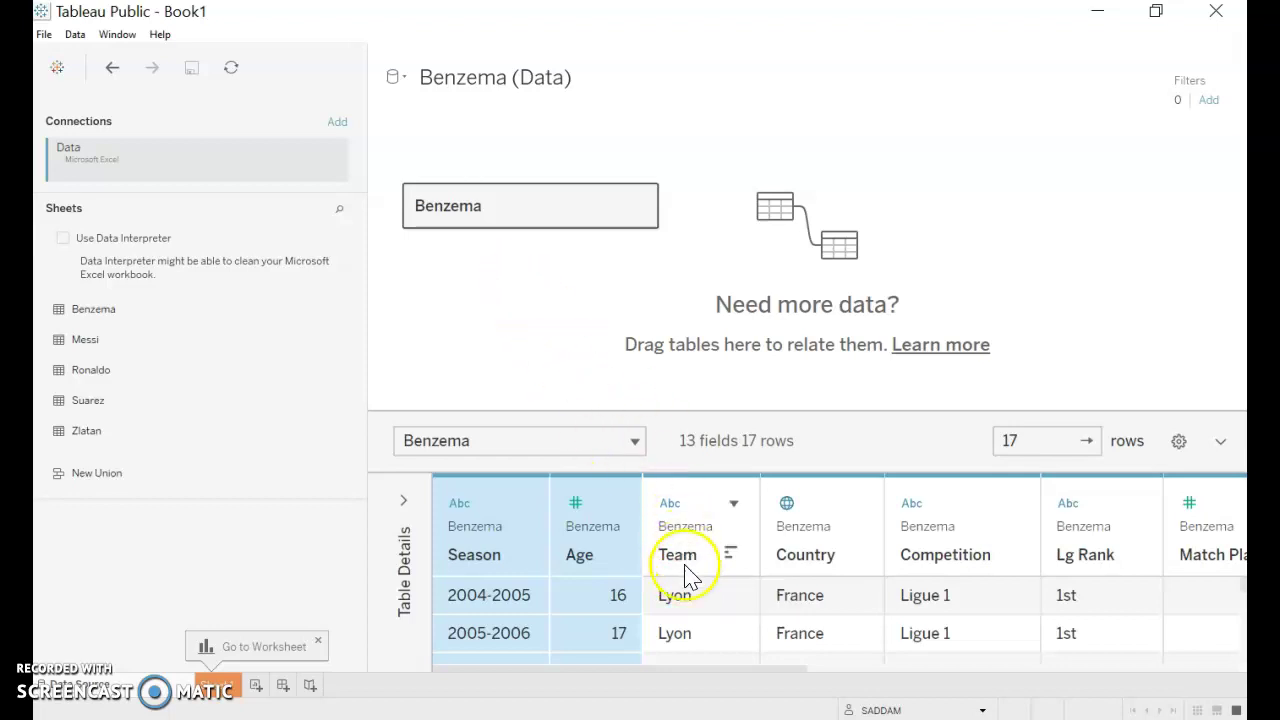
# Browse Benzema's 17 rows of season statistics, starting with 2004-2005 Lyon
pyautogui.scroll(-1, 720, 603)
pyautogui.scroll(-1, 727, 606)
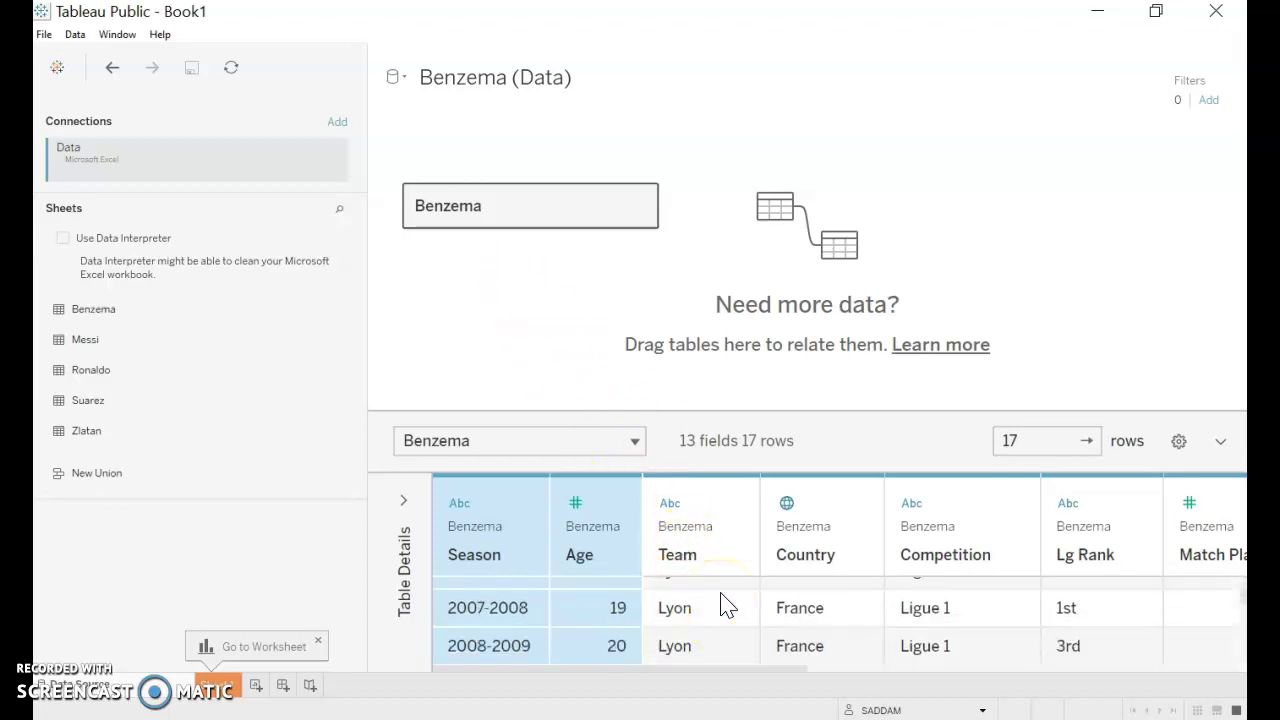
pyautogui.scroll(-1, 724, 607)
pyautogui.scroll(-1, 724, 607)
pyautogui.scroll(1, 724, 607)
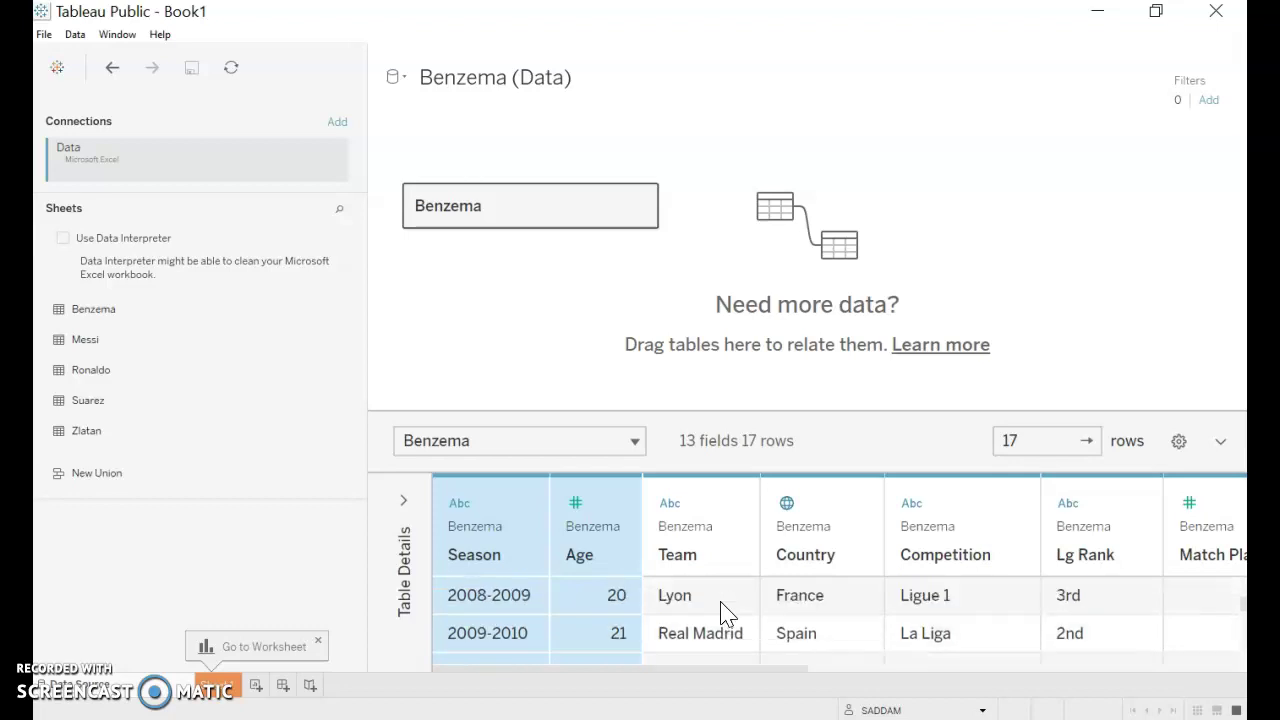
pyautogui.click(783, 603)
pyautogui.scroll(1, 780, 609)
pyautogui.scroll(-1, 720, 609)
pyautogui.scroll(-3, 720, 613)
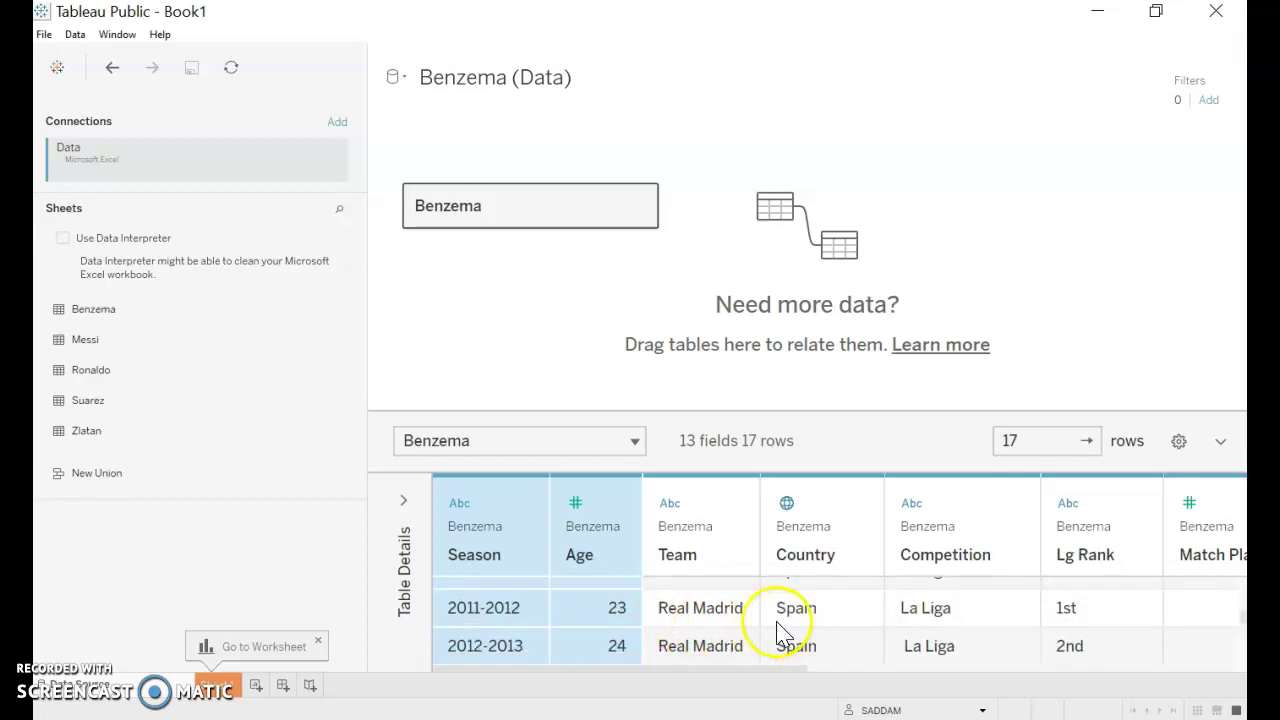
pyautogui.scroll(4, 791, 636)
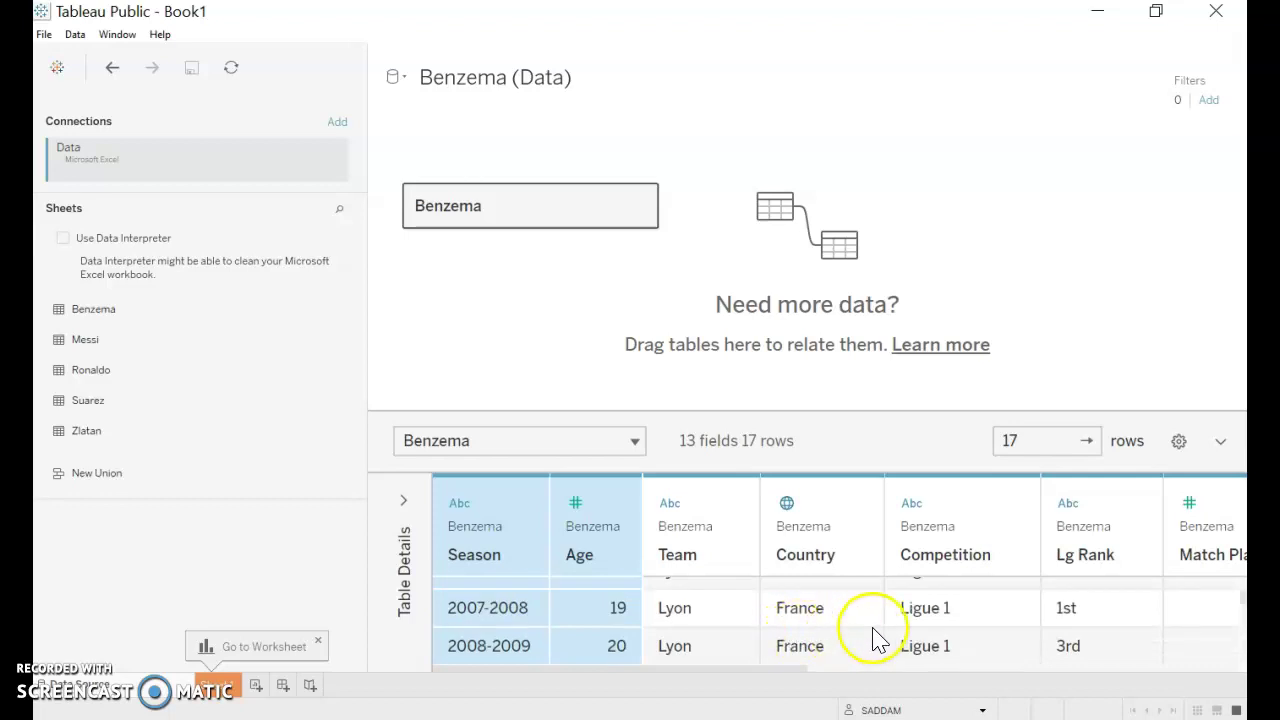
pyautogui.scroll(-1, 945, 630)
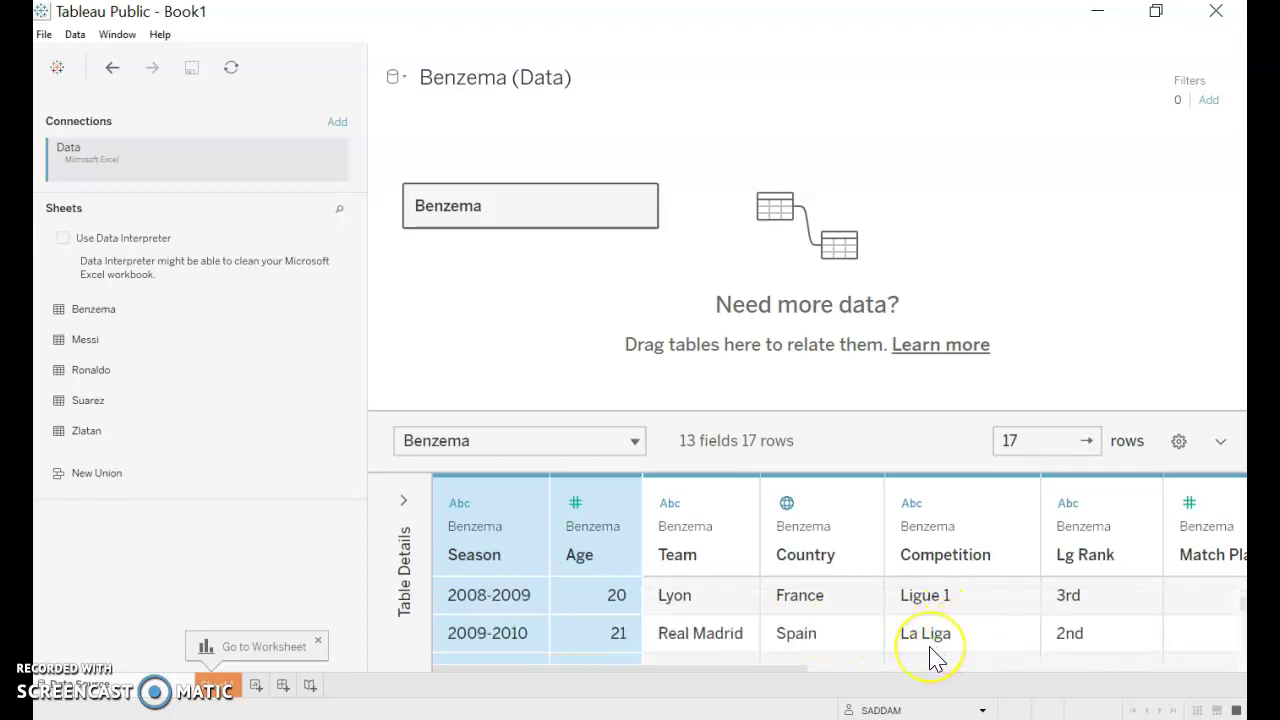
pyautogui.scroll(1, 930, 657)
pyautogui.scroll(2, 930, 660)
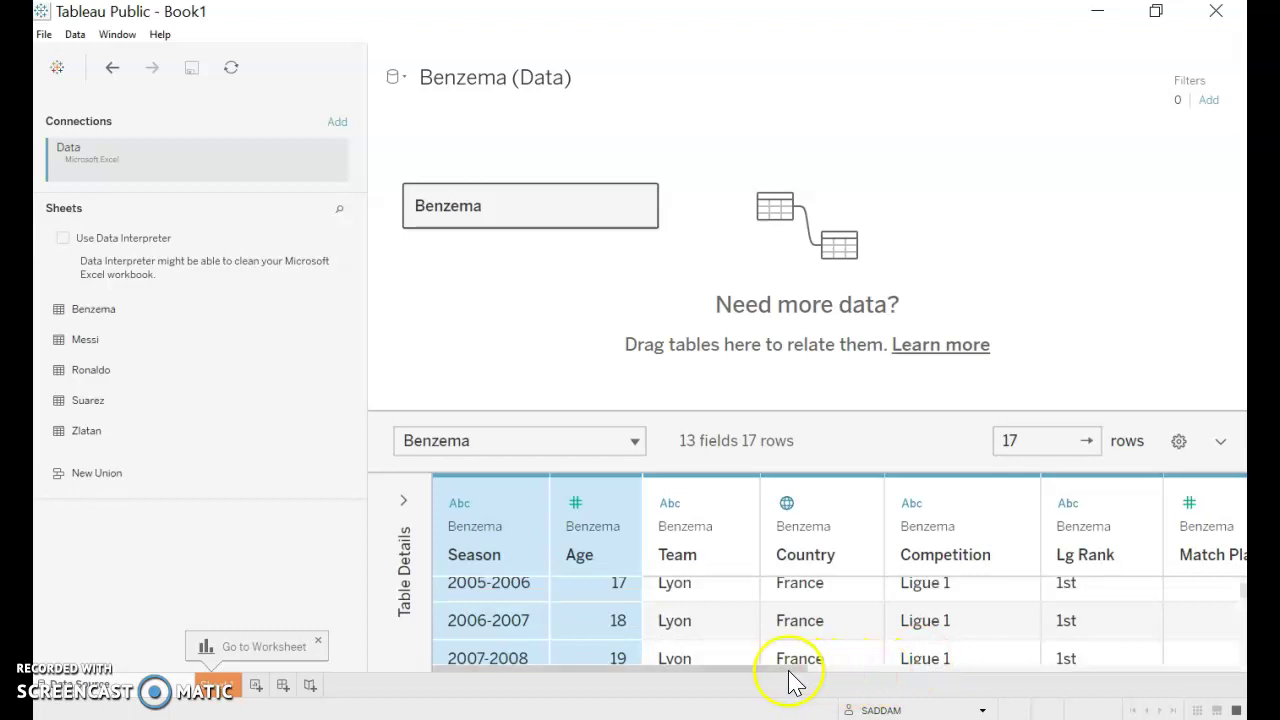
pyautogui.moveTo(794, 677)
pyautogui.mouseDown()
pyautogui.moveTo(1098, 687)
pyautogui.moveTo(1241, 672)
pyautogui.moveTo(748, 677)
pyautogui.mouseUp()
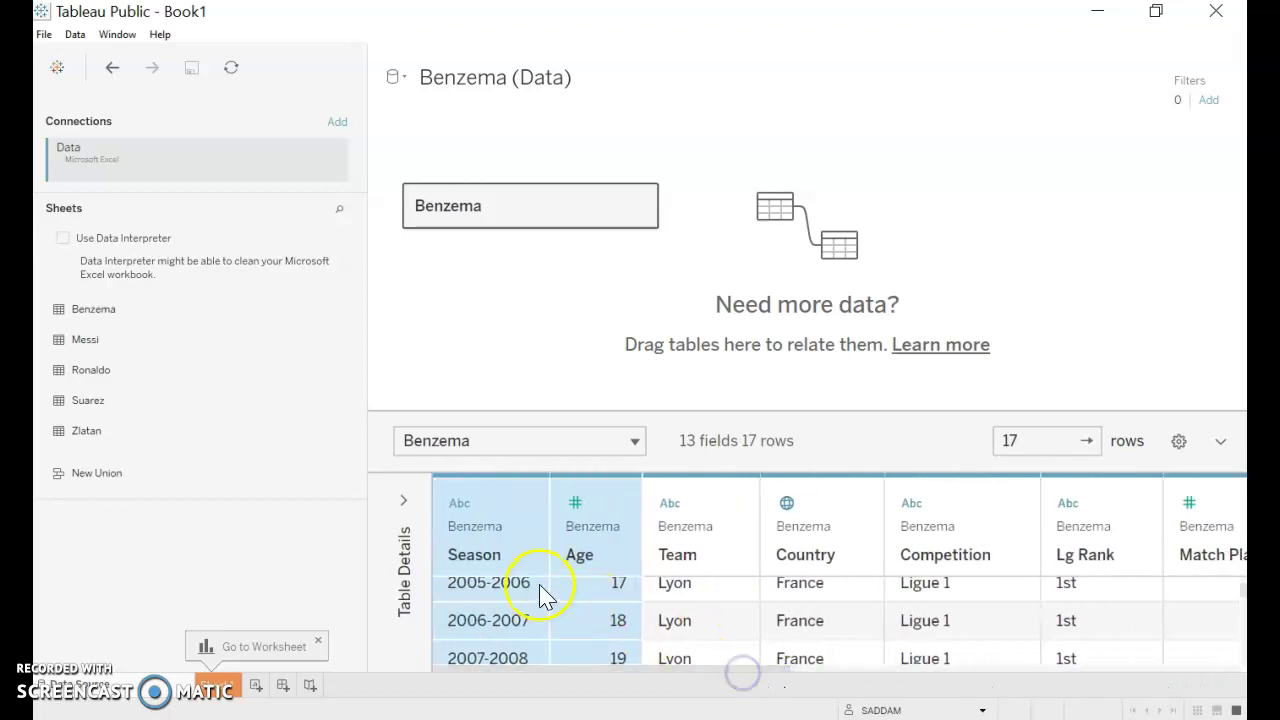
pyautogui.scroll(1, 543, 591)
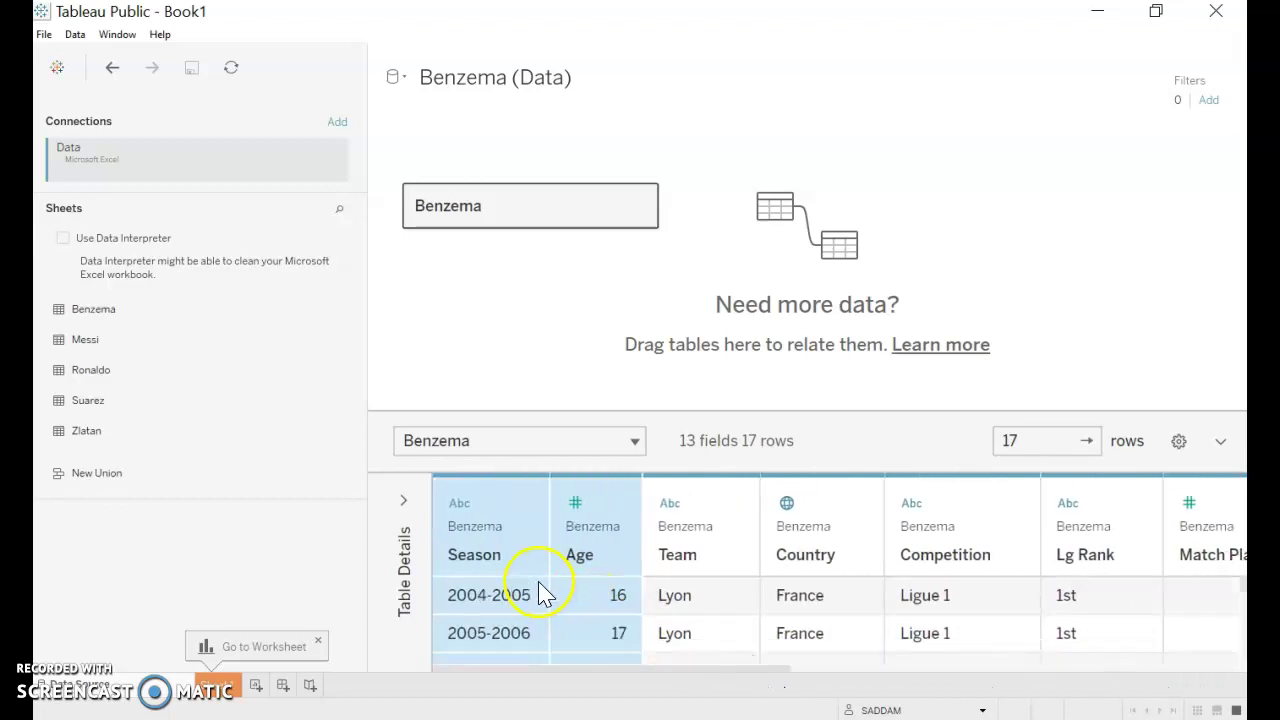
pyautogui.click(704, 487)
pyautogui.click(522, 502)
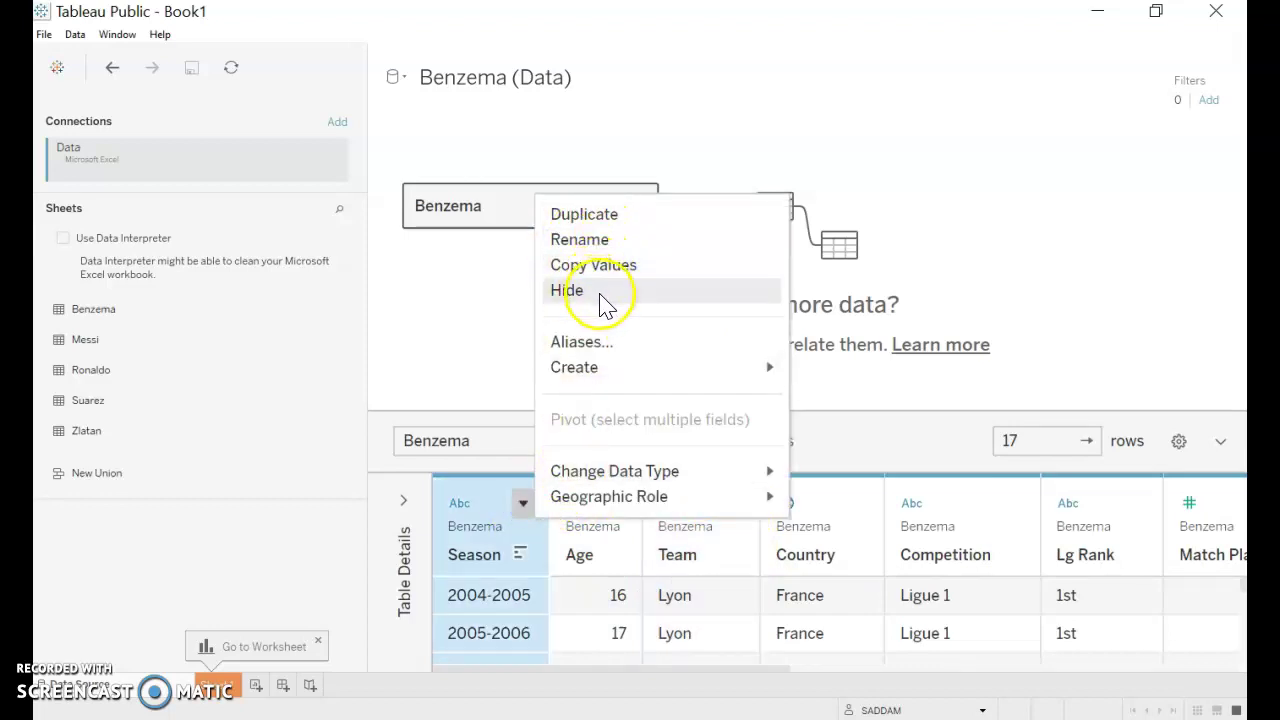
pyautogui.moveTo(614, 471)
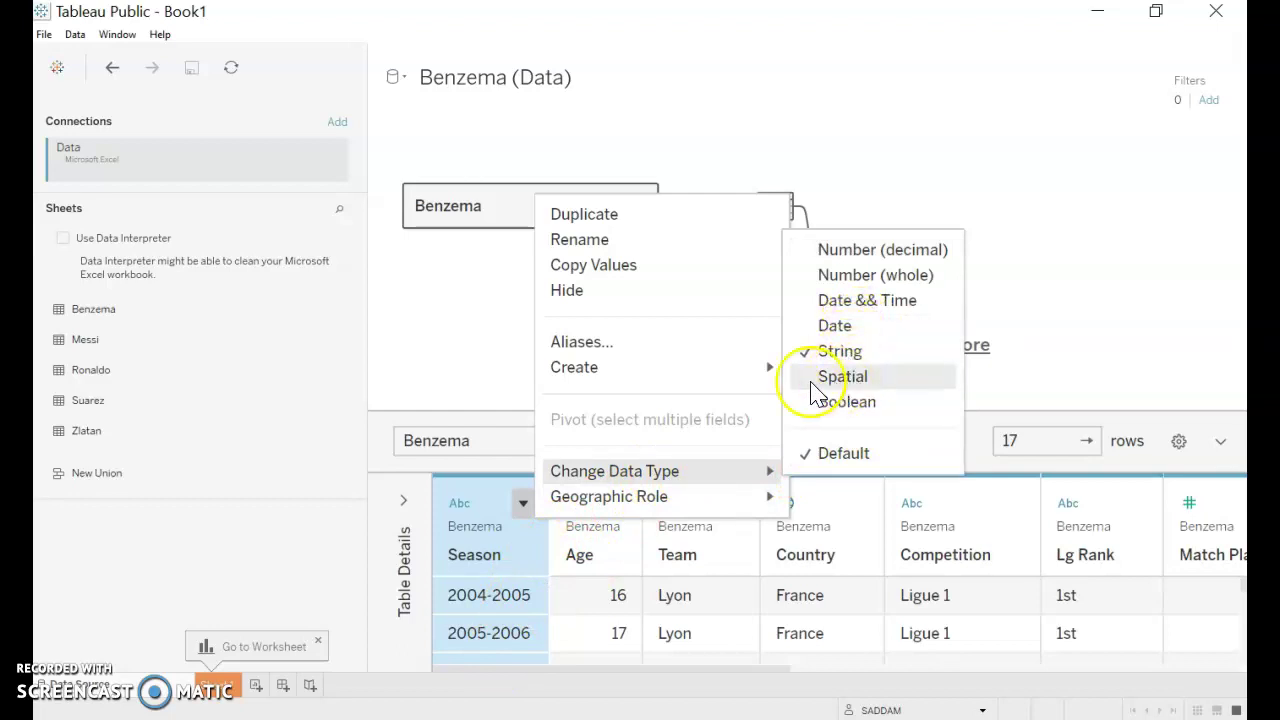
pyautogui.click(468, 352)
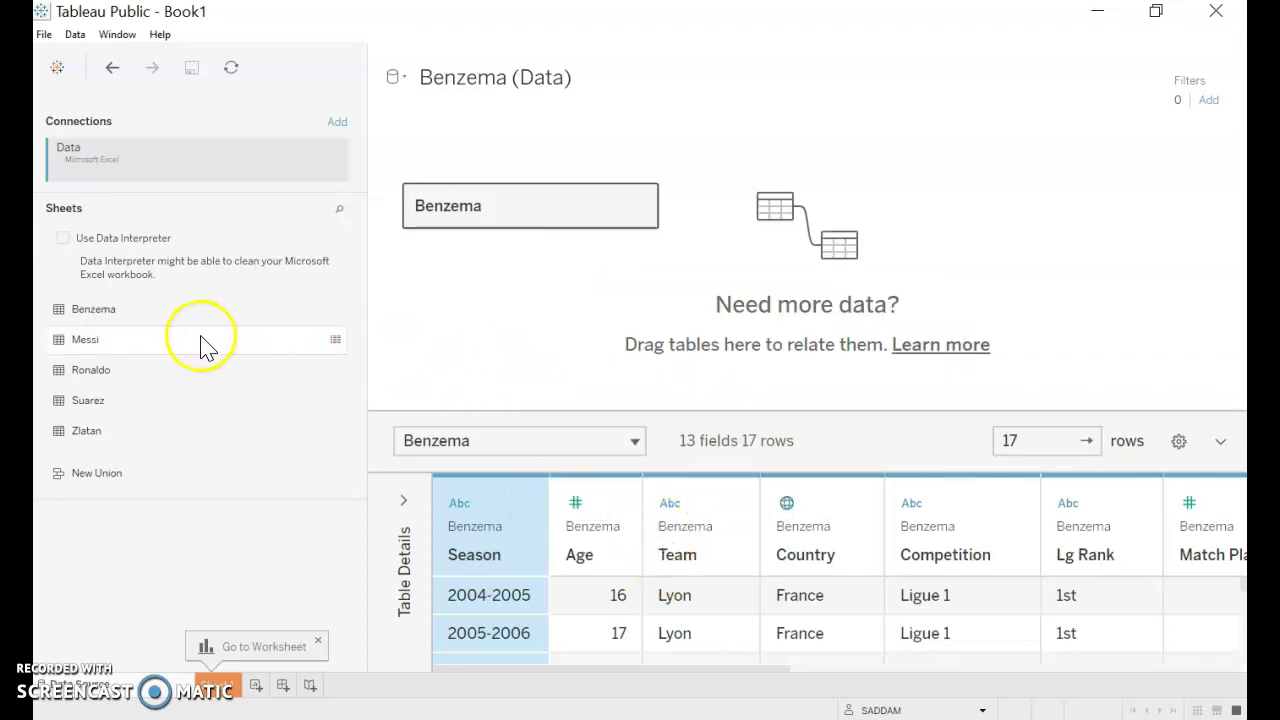
# Try dragging the Ronaldo sheet alone toward the Benzema table
pyautogui.moveTo(205, 362); pyautogui.dragTo(205, 360)
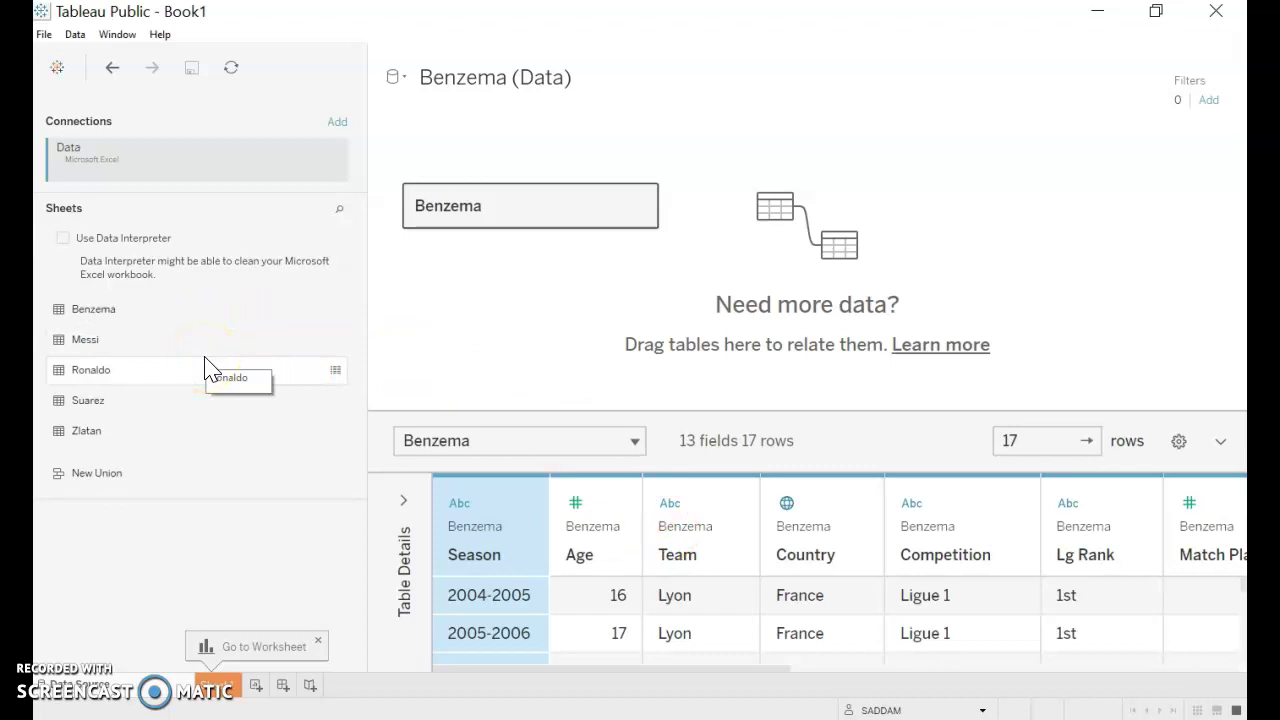
pyautogui.moveTo(204, 356); pyautogui.dragTo(203, 422)
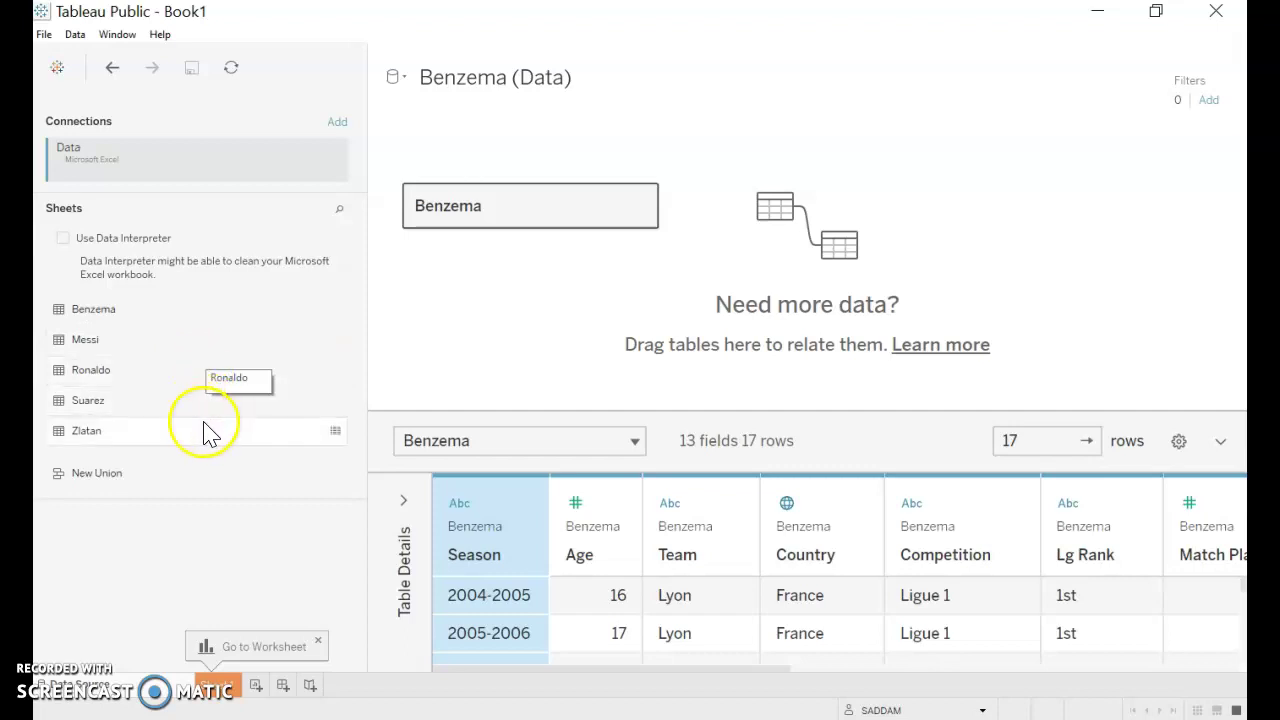
pyautogui.moveTo(203, 432); pyautogui.dragTo(198, 445)
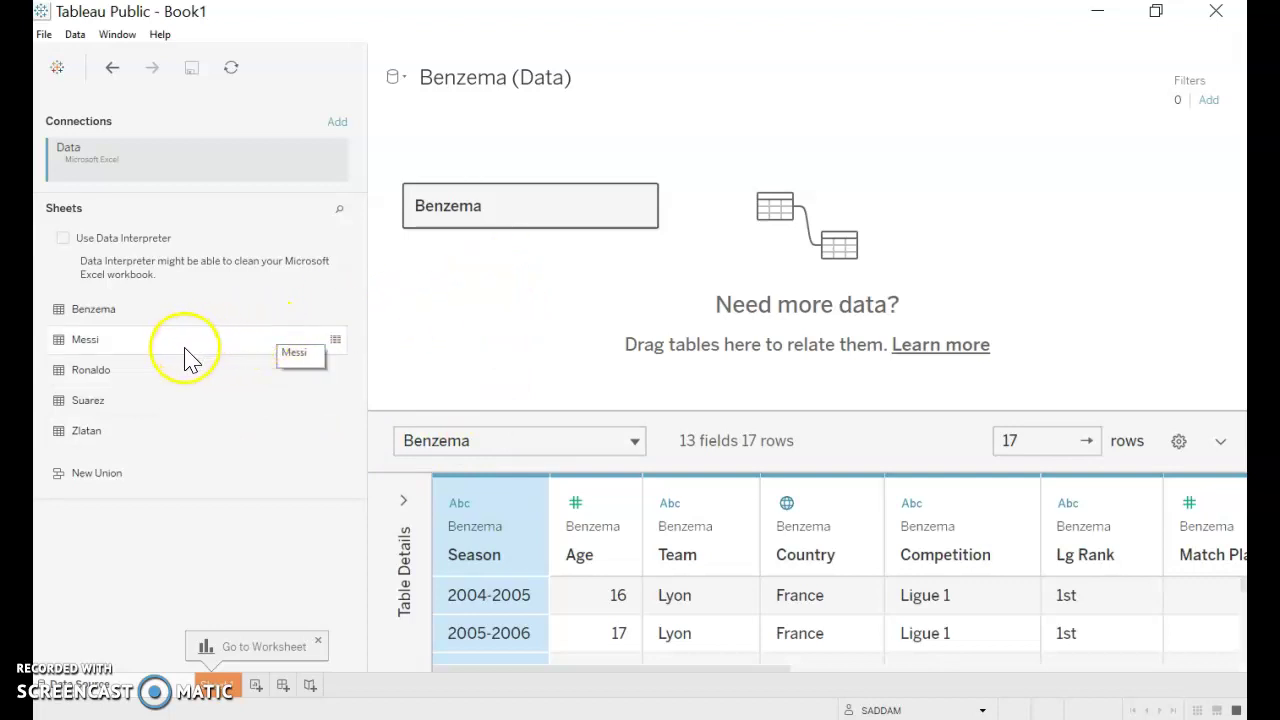
# Union Messi, Ronaldo, Suarez and Zlatan together onto Benzema, giving 93 rows
pyautogui.click(145, 347)
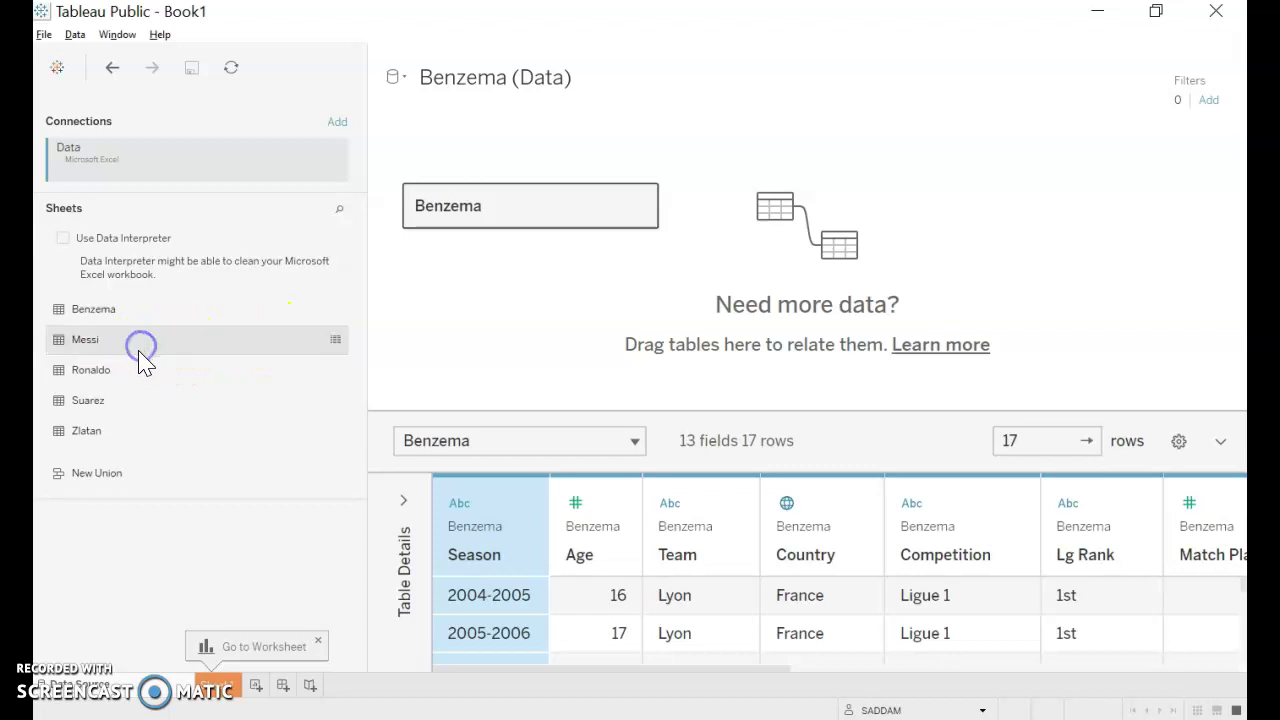
pyautogui.keyDown('ctrl'); pyautogui.click(140, 368); pyautogui.keyUp('ctrl')
pyautogui.keyDown('ctrl'); pyautogui.click(138, 402); pyautogui.keyUp('ctrl')
pyautogui.keyDown('ctrl'); pyautogui.click(134, 434); pyautogui.keyUp('ctrl')
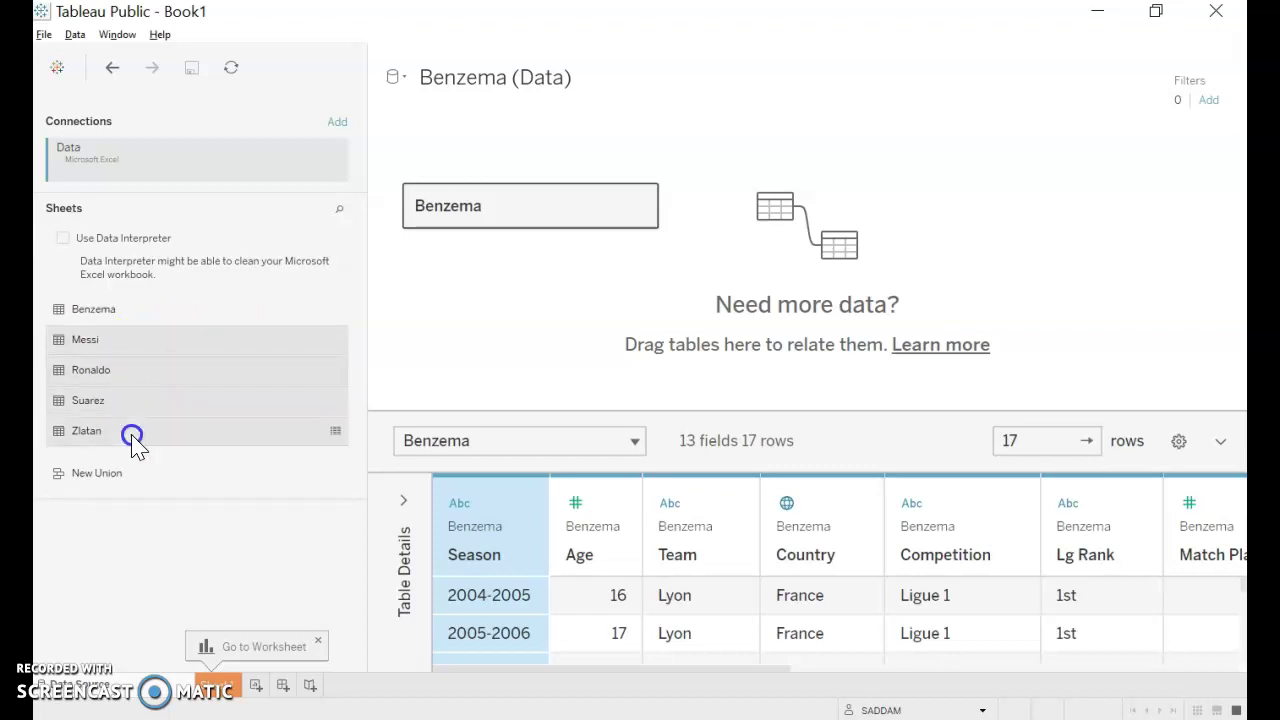
pyautogui.moveTo(120, 400)
pyautogui.mouseDown()
pyautogui.moveTo(591, 343)
pyautogui.moveTo(375, 297)
pyautogui.moveTo(384, 251)
pyautogui.moveTo(338, 257)
pyautogui.moveTo(406, 317)
pyautogui.moveTo(430, 230)
pyautogui.moveTo(414, 206)
pyautogui.moveTo(437, 246)
pyautogui.mouseUp()
# Check the Sheet and Table Name columns tagging Benzema, Messi and Ronaldo rows
pyautogui.click(458, 257)
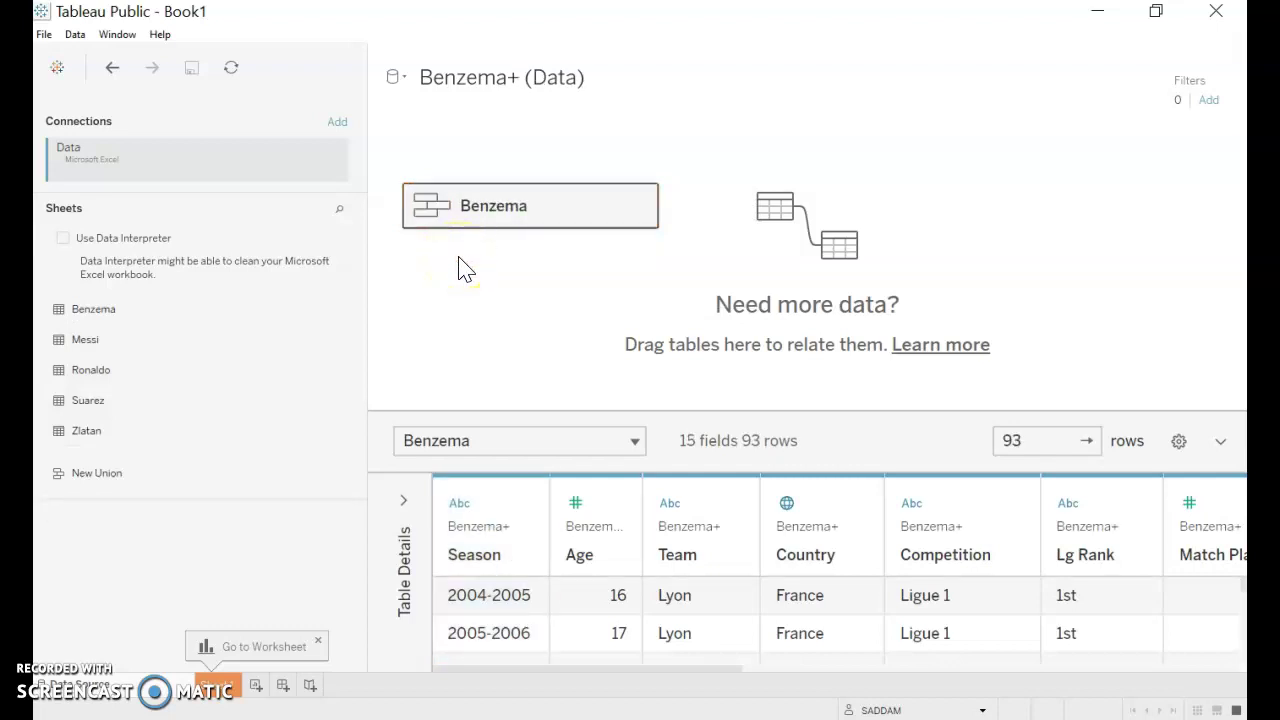
pyautogui.moveTo(463, 268)
pyautogui.mouseDown()
pyautogui.moveTo(657, 687)
pyautogui.moveTo(1180, 672)
pyautogui.mouseUp()
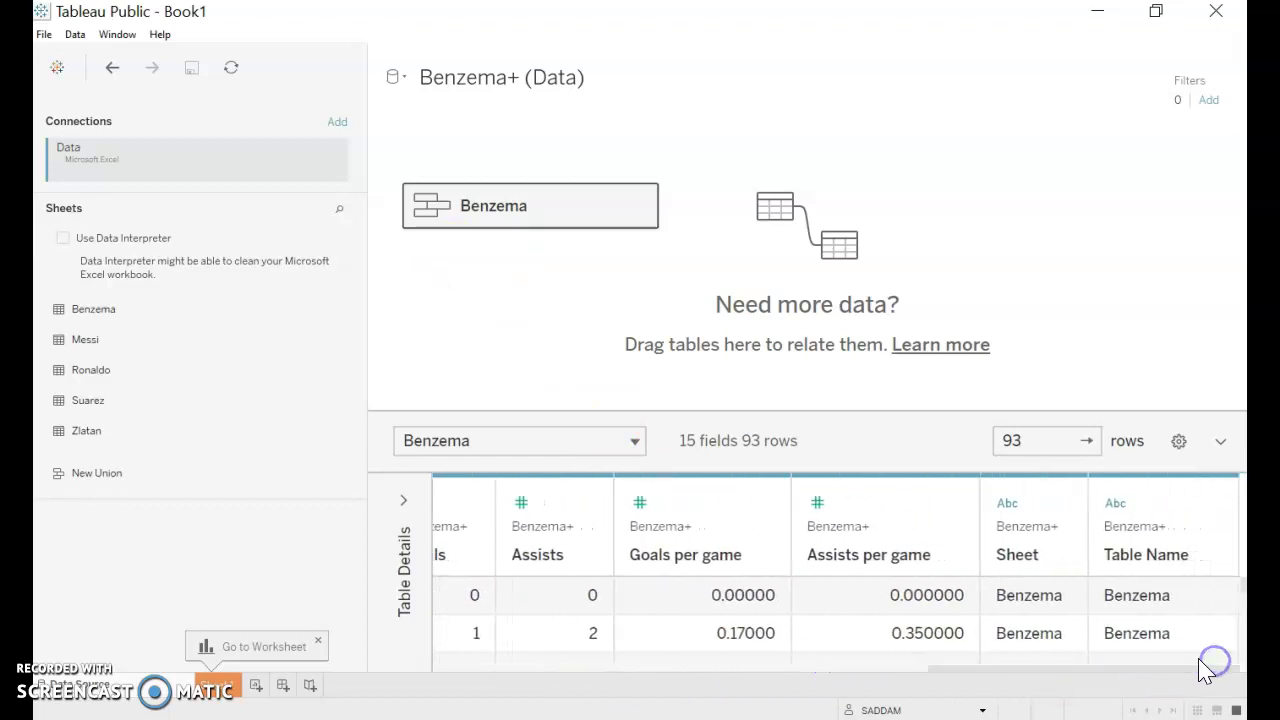
pyautogui.moveTo(1030, 530)
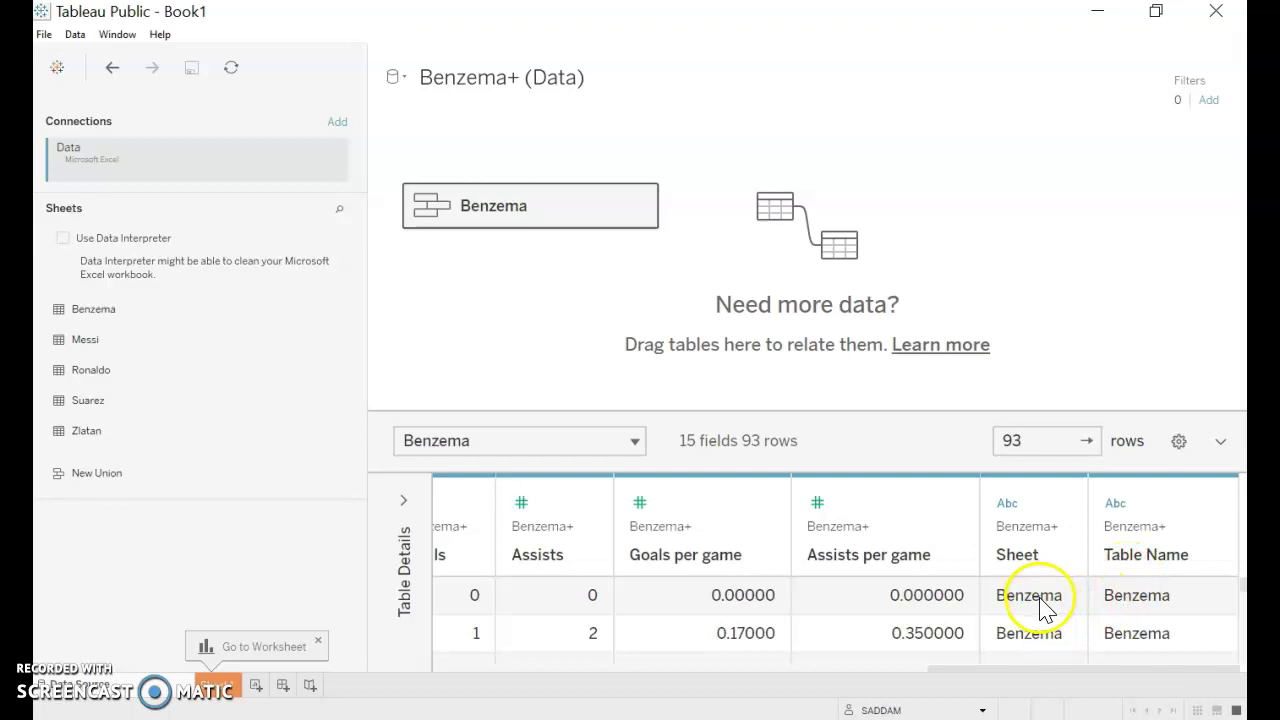
pyautogui.scroll(-5, 1053, 608)
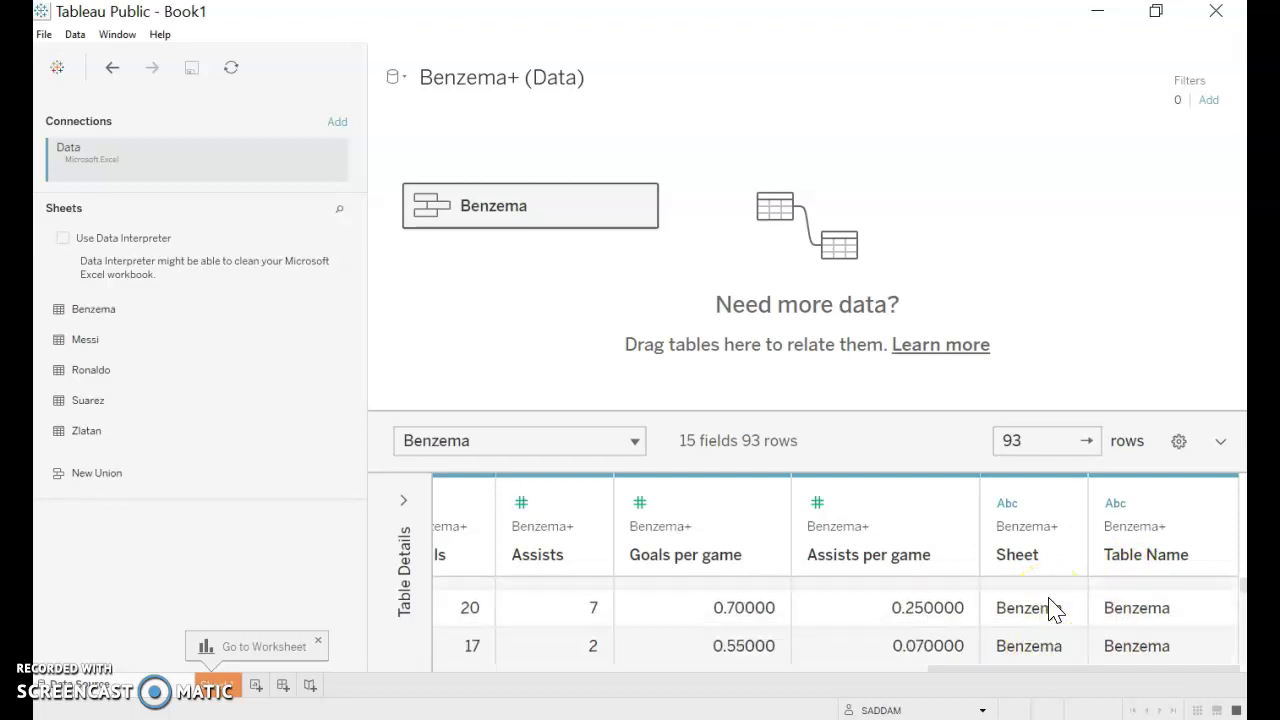
pyautogui.scroll(-5, 1053, 608)
pyautogui.scroll(-5, 1048, 622)
pyautogui.scroll(-5, 1048, 622)
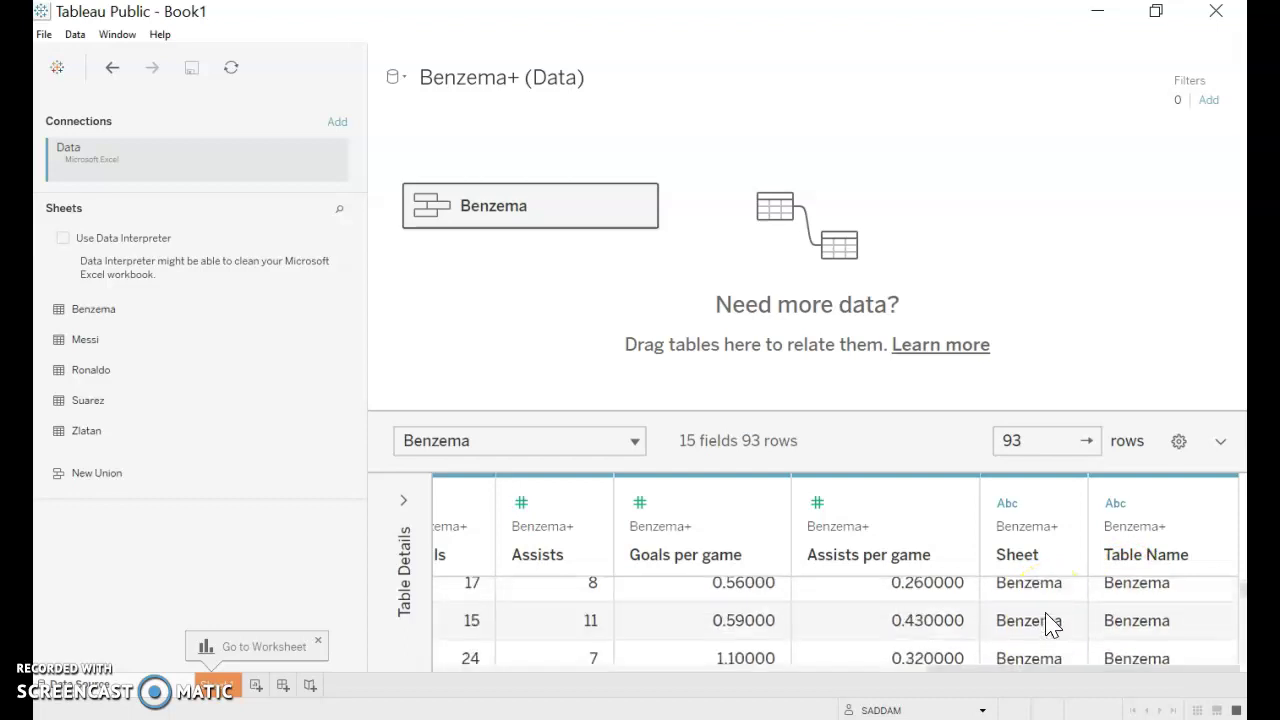
pyautogui.scroll(-5, 1050, 624)
pyautogui.scroll(-3, 1050, 624)
pyautogui.scroll(-5, 1050, 624)
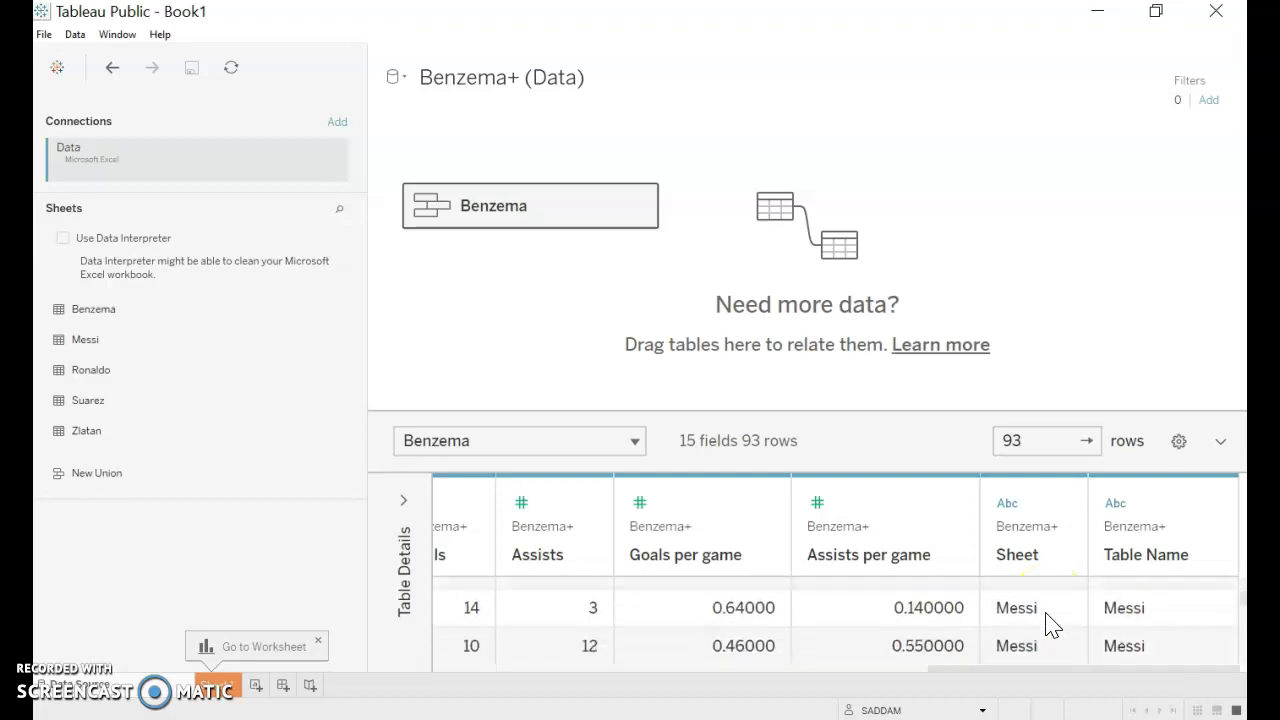
pyautogui.scroll(-3, 1053, 624)
pyautogui.scroll(-3, 1053, 624)
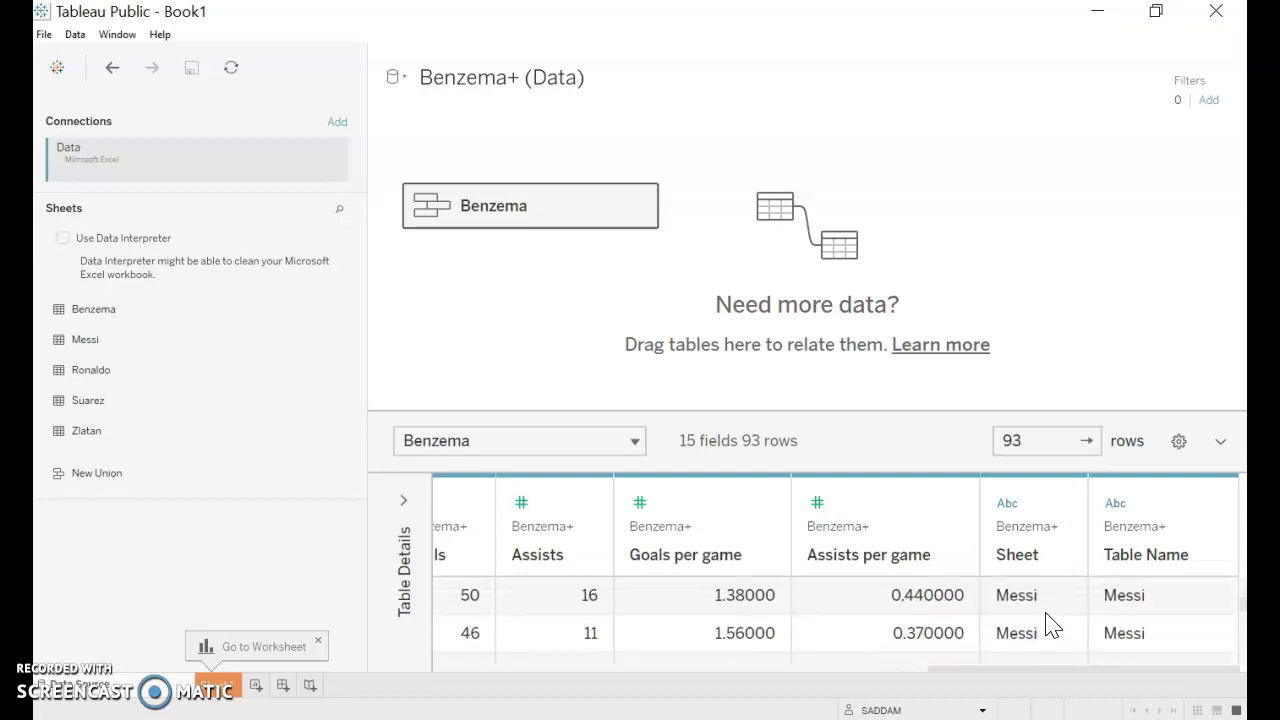
pyautogui.scroll(-3, 1053, 624)
pyautogui.scroll(-3, 1053, 624)
pyautogui.scroll(-2, 1053, 624)
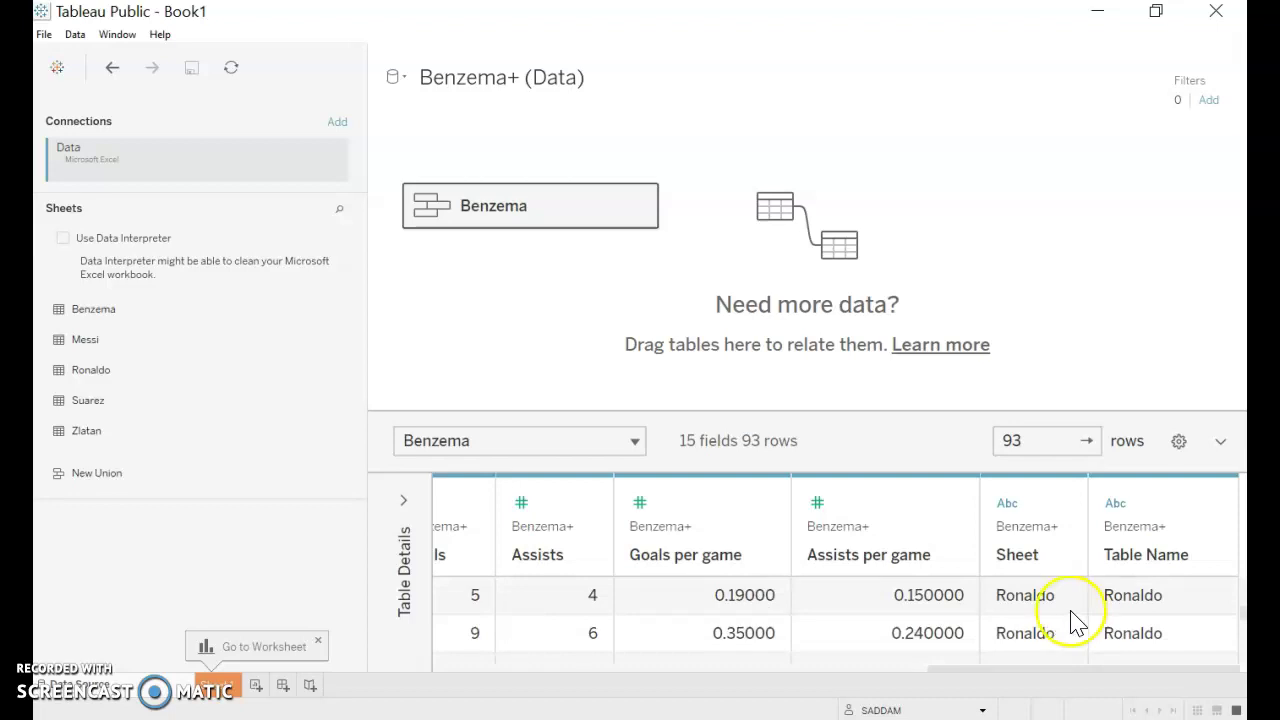
# Hide the Table Name column, leaving 14 fields, and return the grid leftward
pyautogui.click(1063, 669)
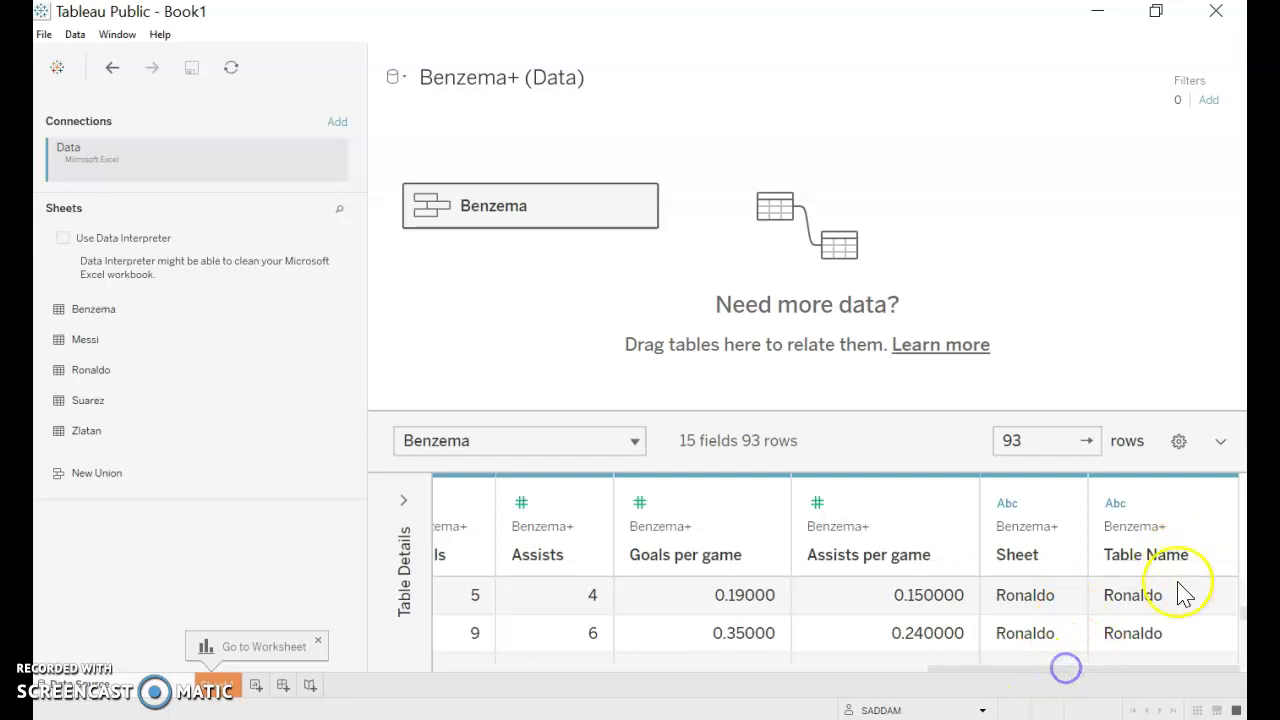
pyautogui.moveTo(1160, 530)
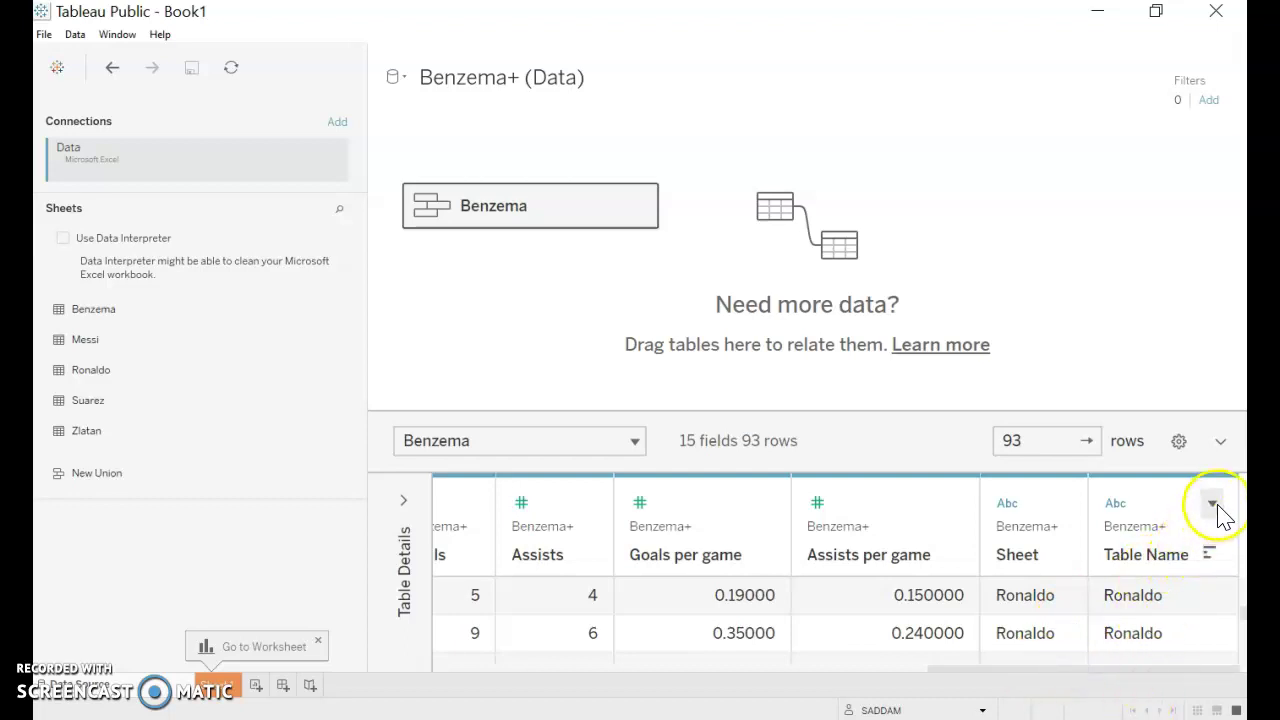
pyautogui.click(1213, 504)
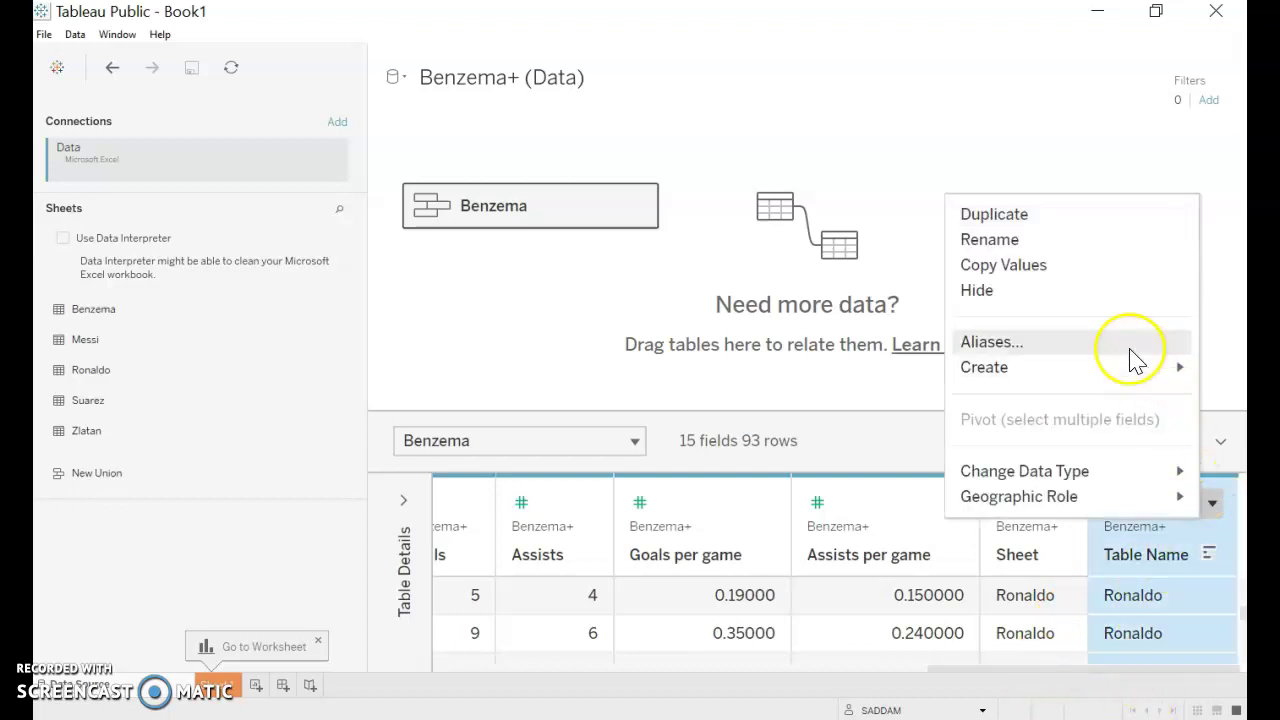
pyautogui.click(1005, 290)
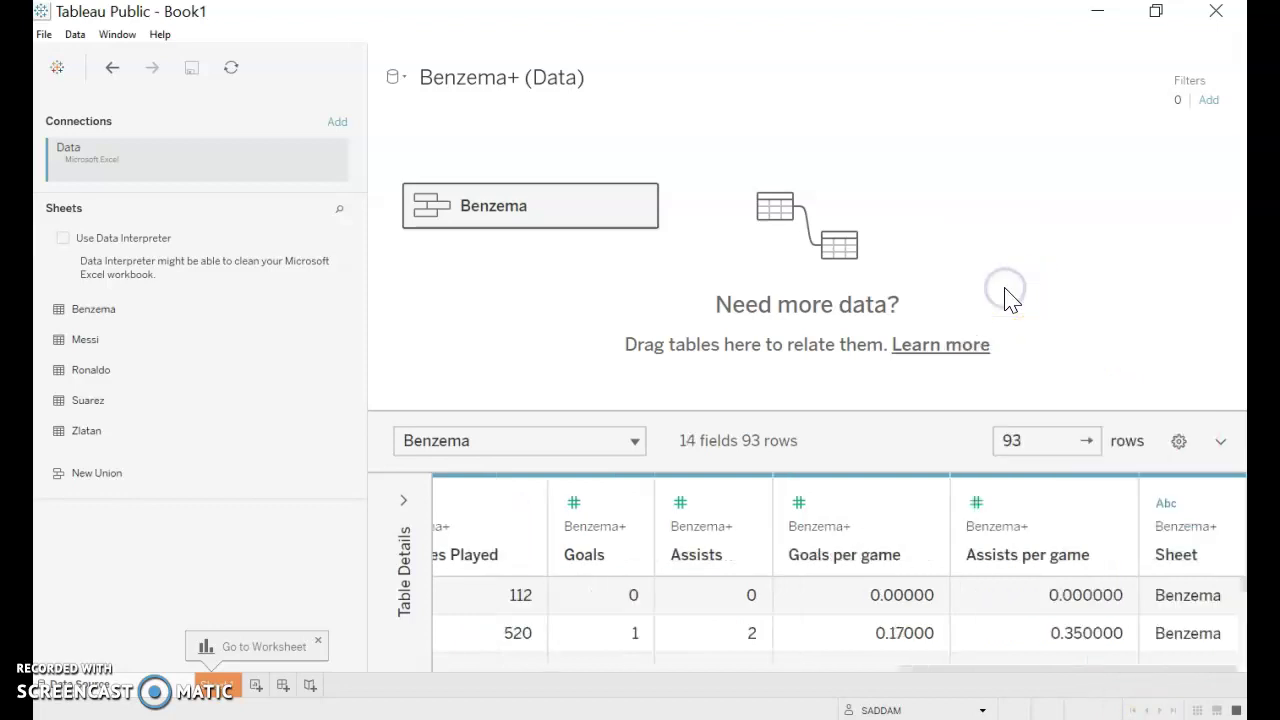
pyautogui.moveTo(1130, 670); pyautogui.dragTo(1148, 672)
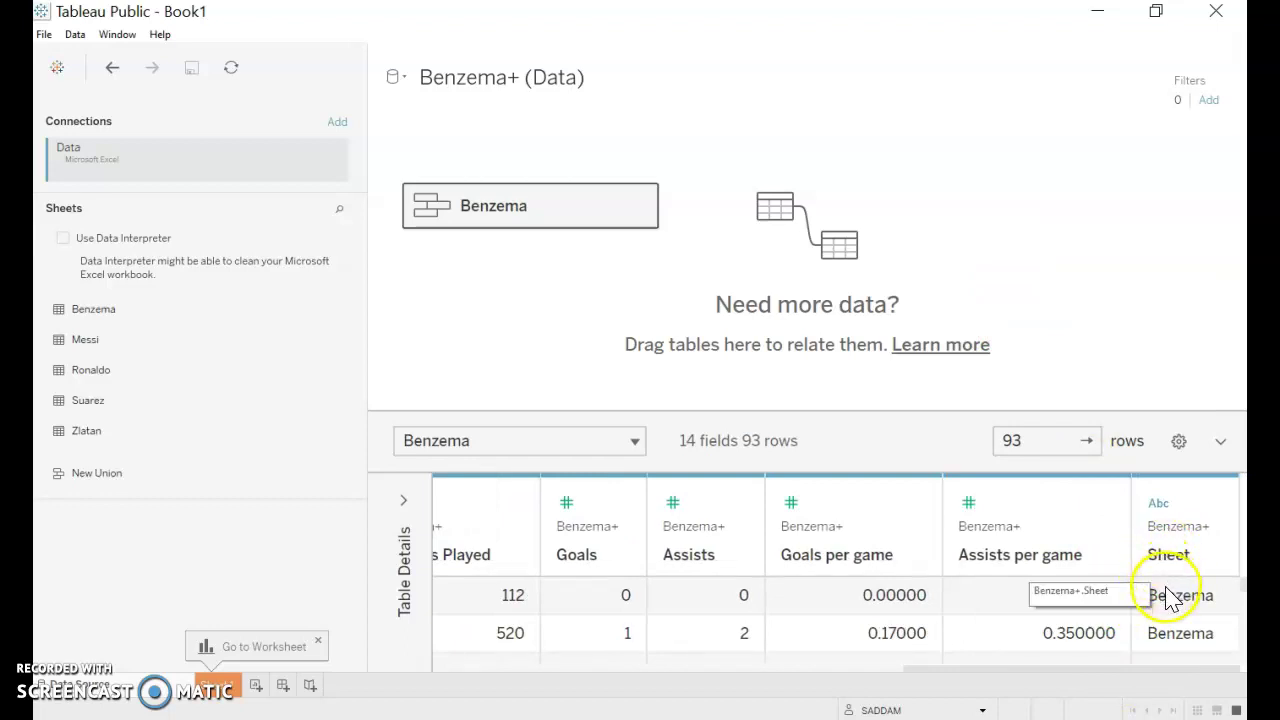
pyautogui.scroll(-1, 1166, 600)
pyautogui.scroll(1, 1167, 613)
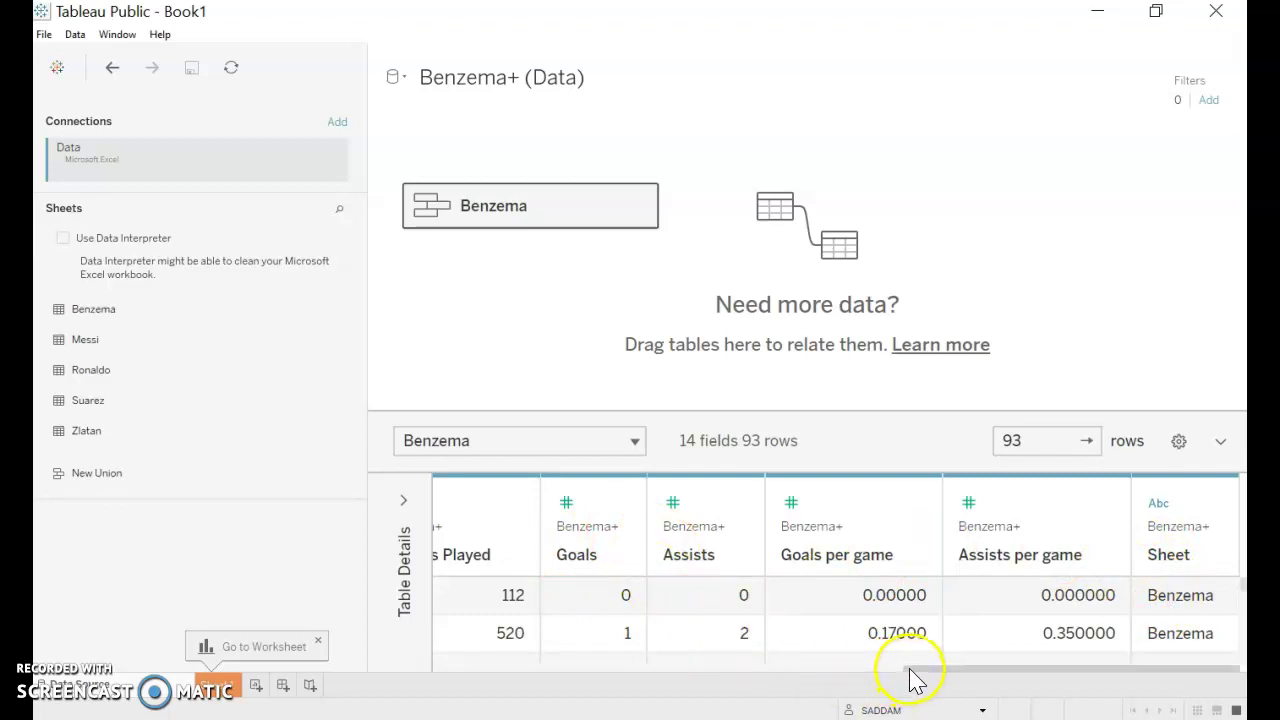
pyautogui.moveTo(908, 670); pyautogui.dragTo(437, 680)
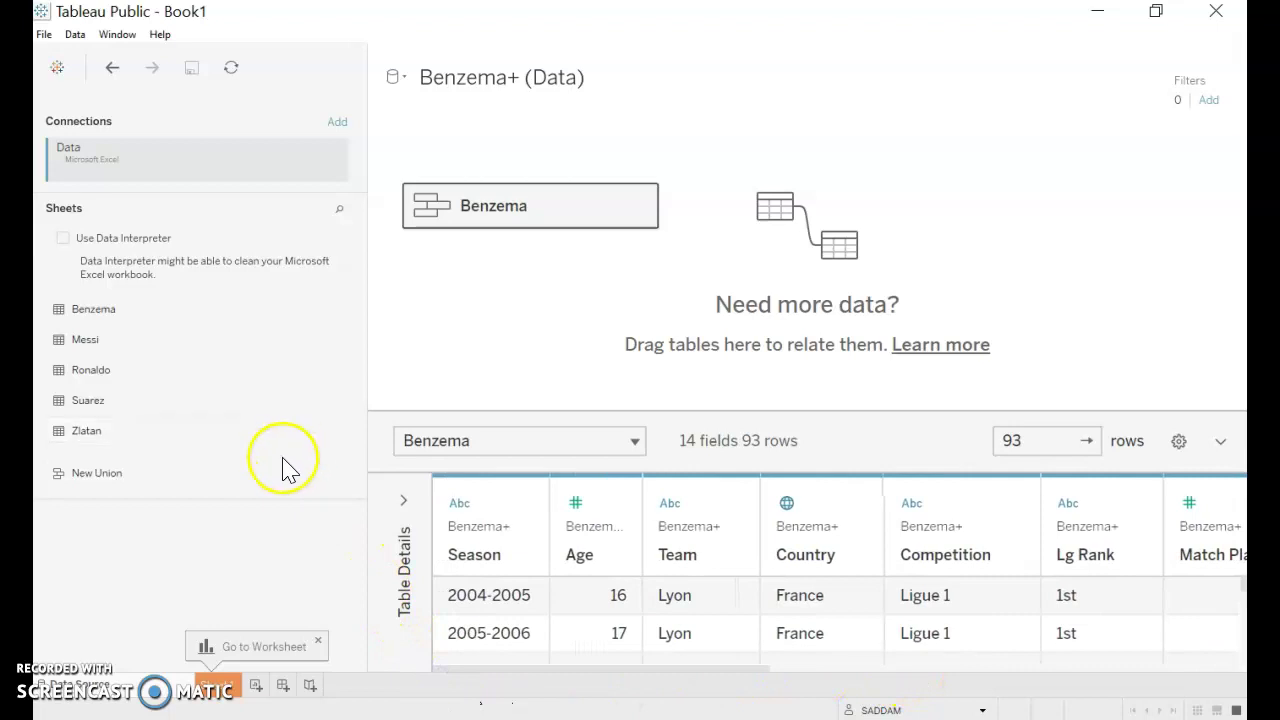